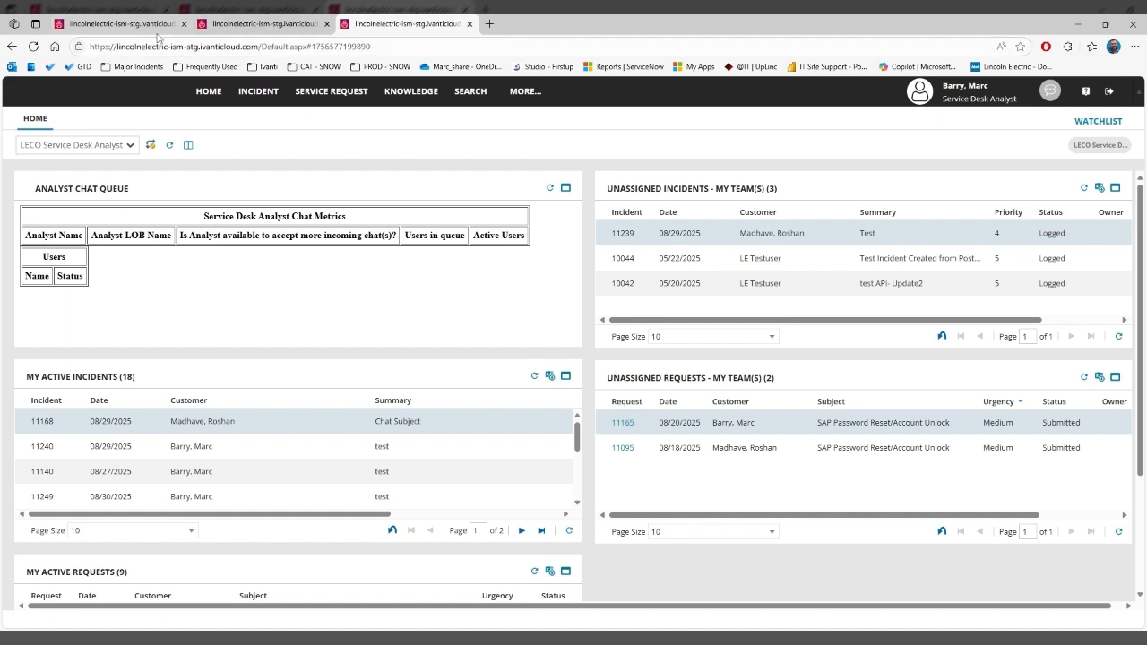
Change the role from Service Desk Analyst to Self Service and check the change in the other open browser tabs
left_click(152, 24)
left_click(246, 27)
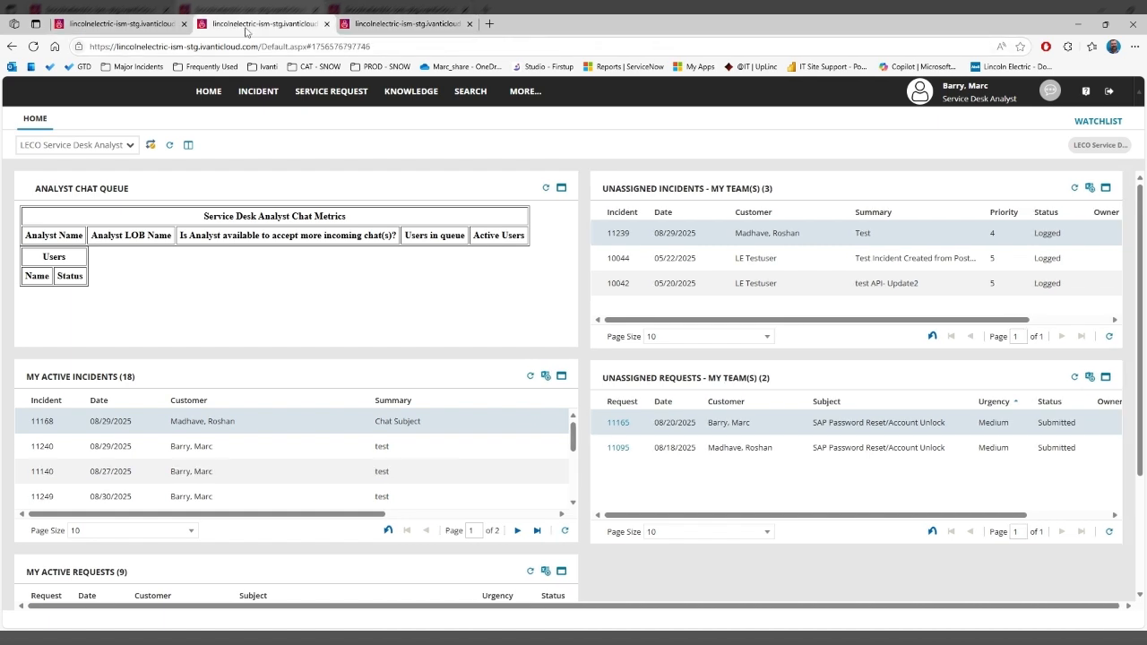
left_click(394, 27)
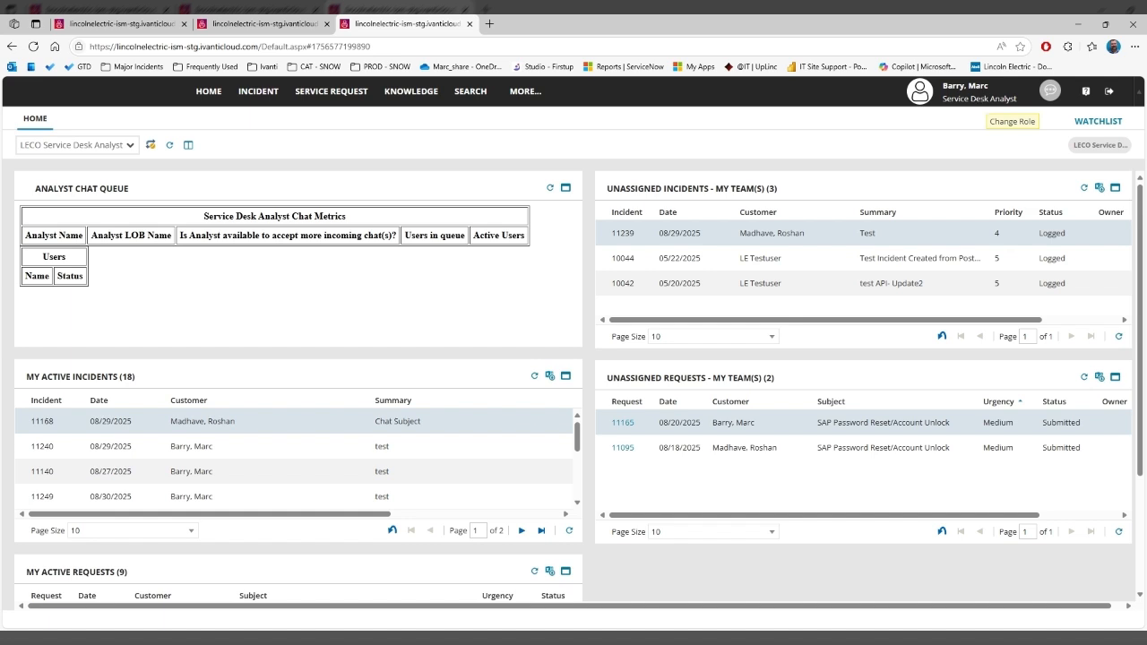
left_click(974, 104)
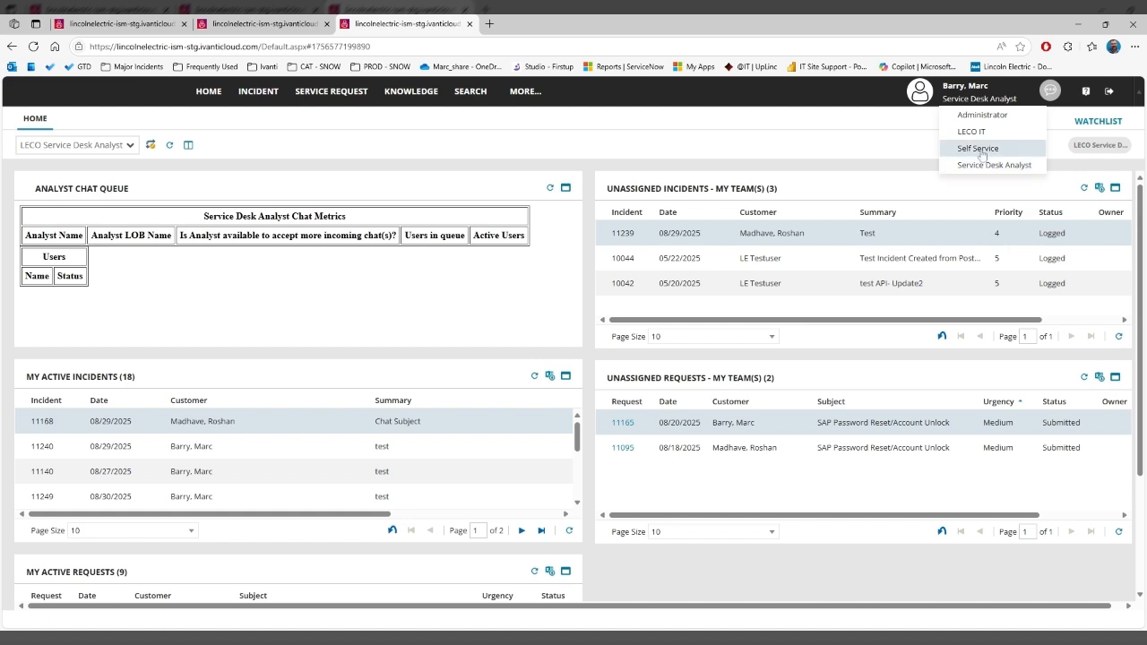
left_click(978, 149)
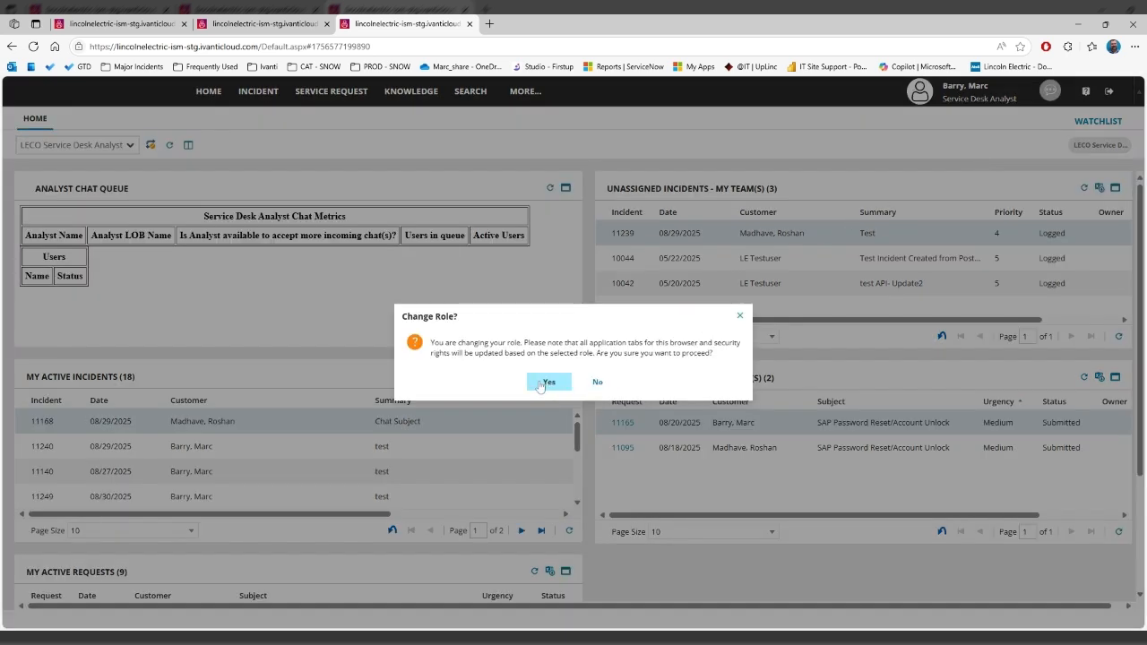
left_click(547, 383)
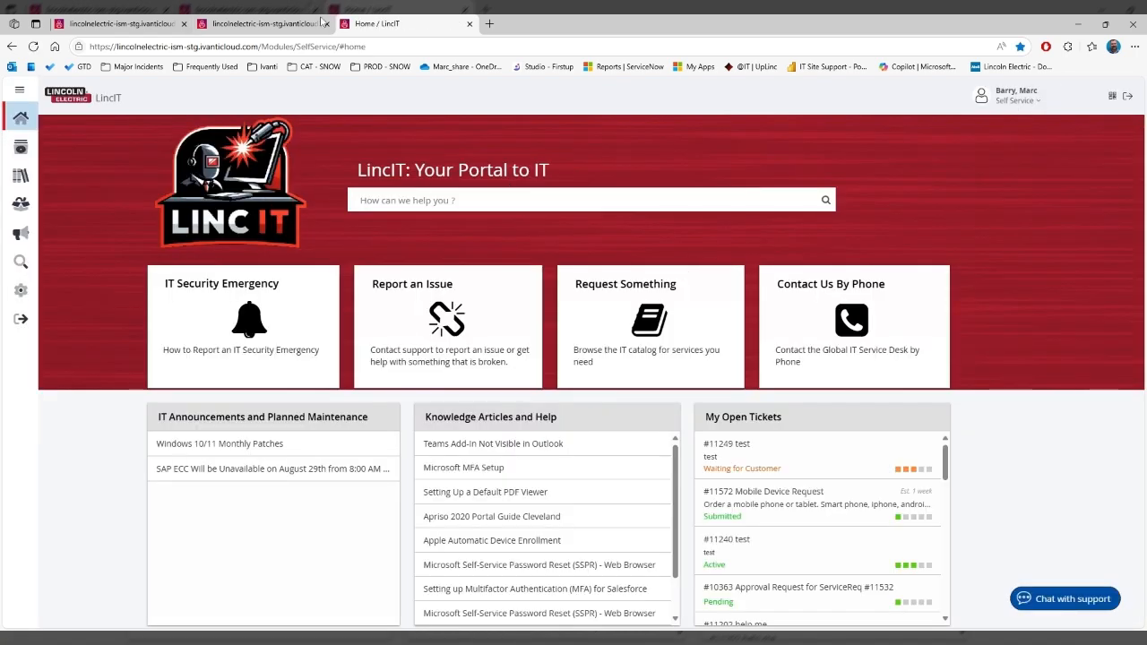
left_click(265, 27)
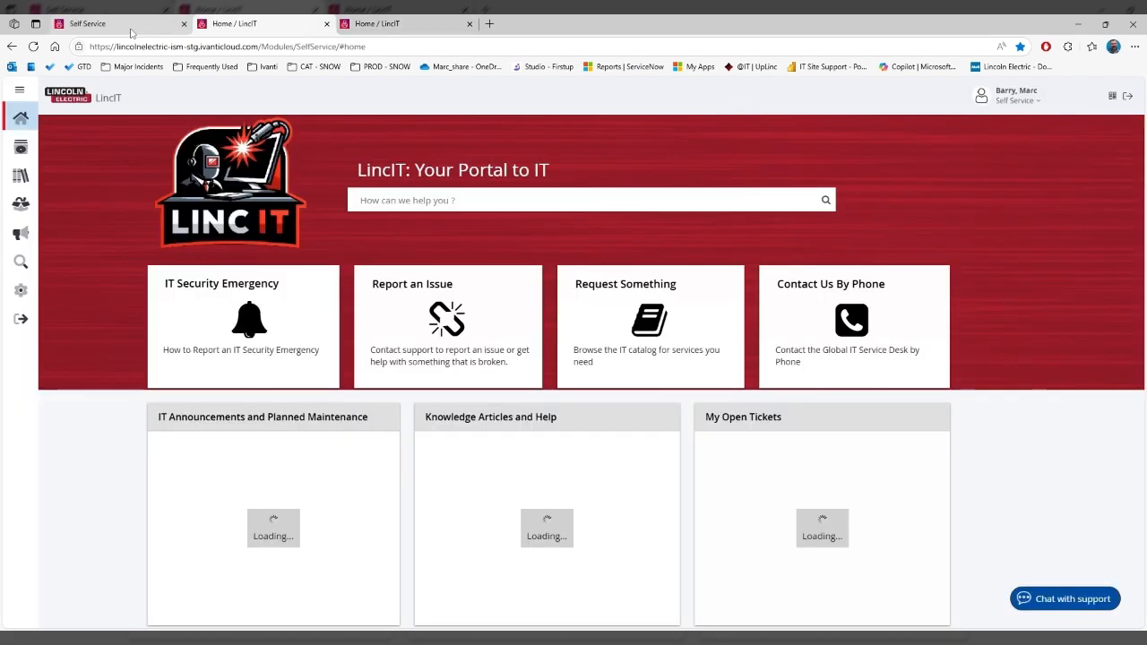
left_click(128, 27)
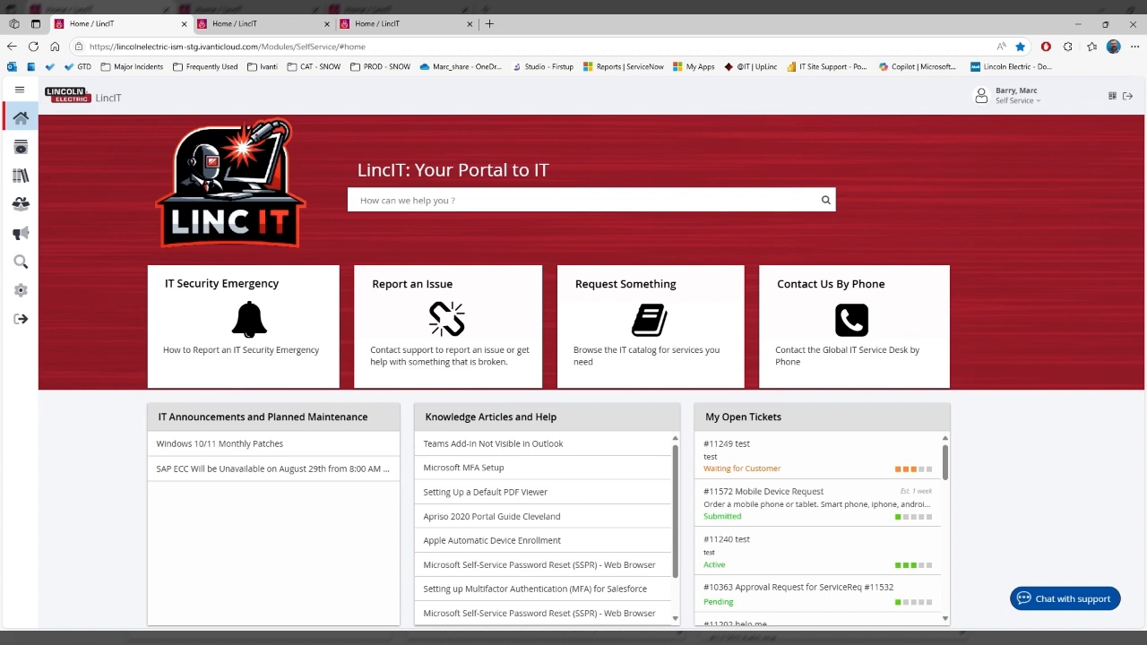
Switch the role back to Service Desk Analyst and check the change in the other open browser tabs
left_click(1026, 104)
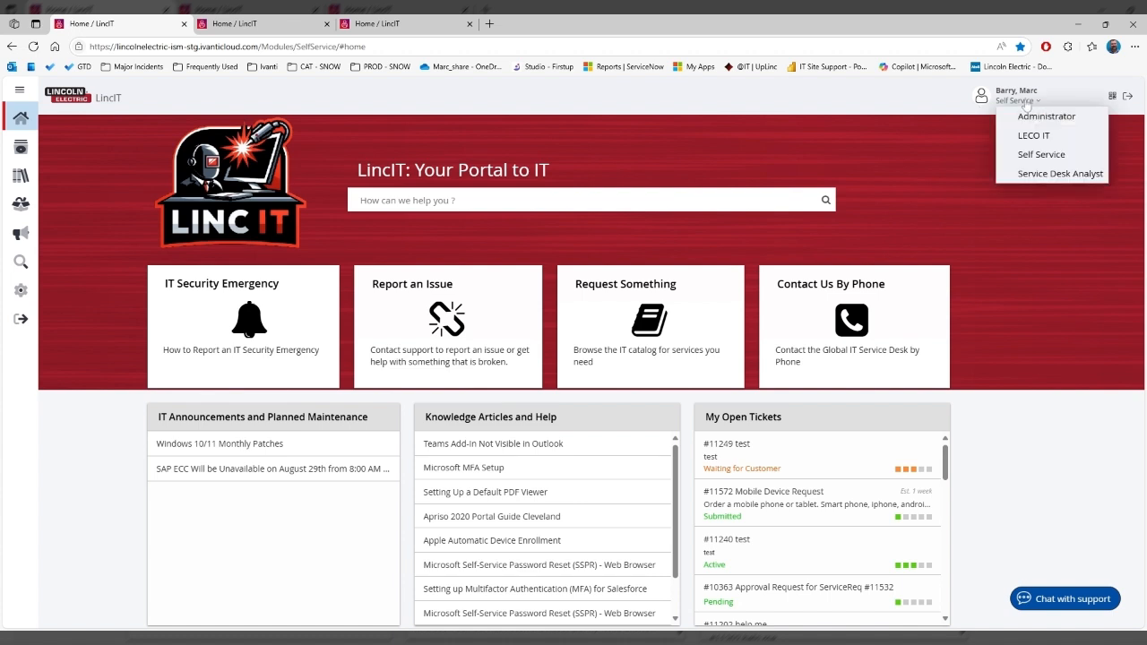
left_click(1047, 175)
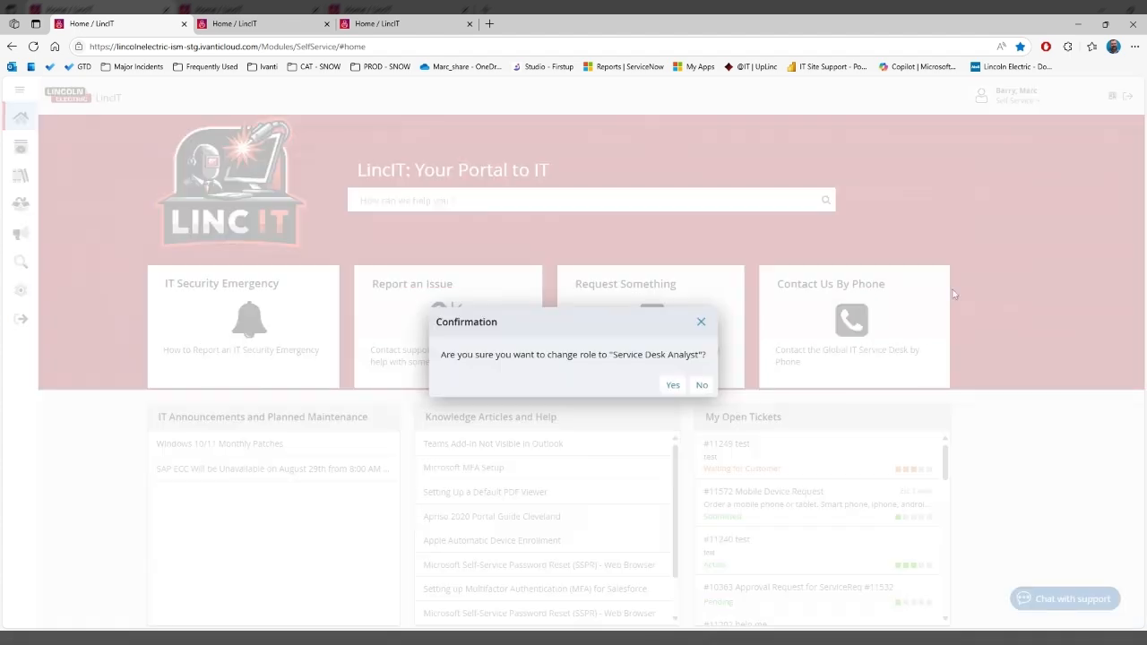
left_click(673, 386)
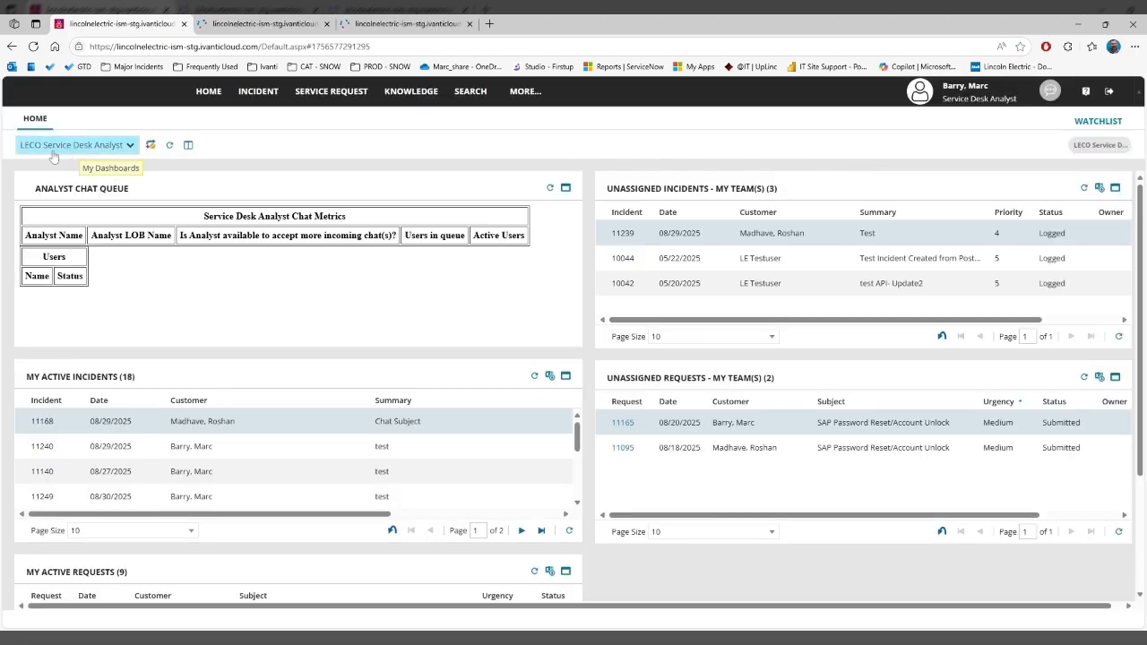
left_click(242, 23)
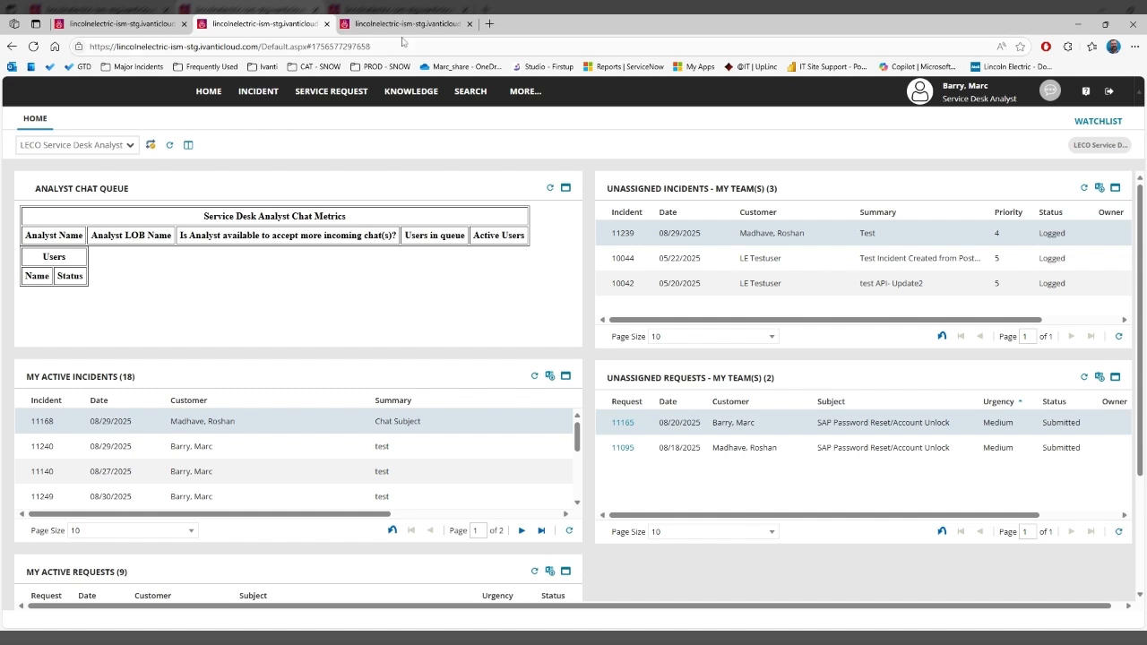
left_click(408, 24)
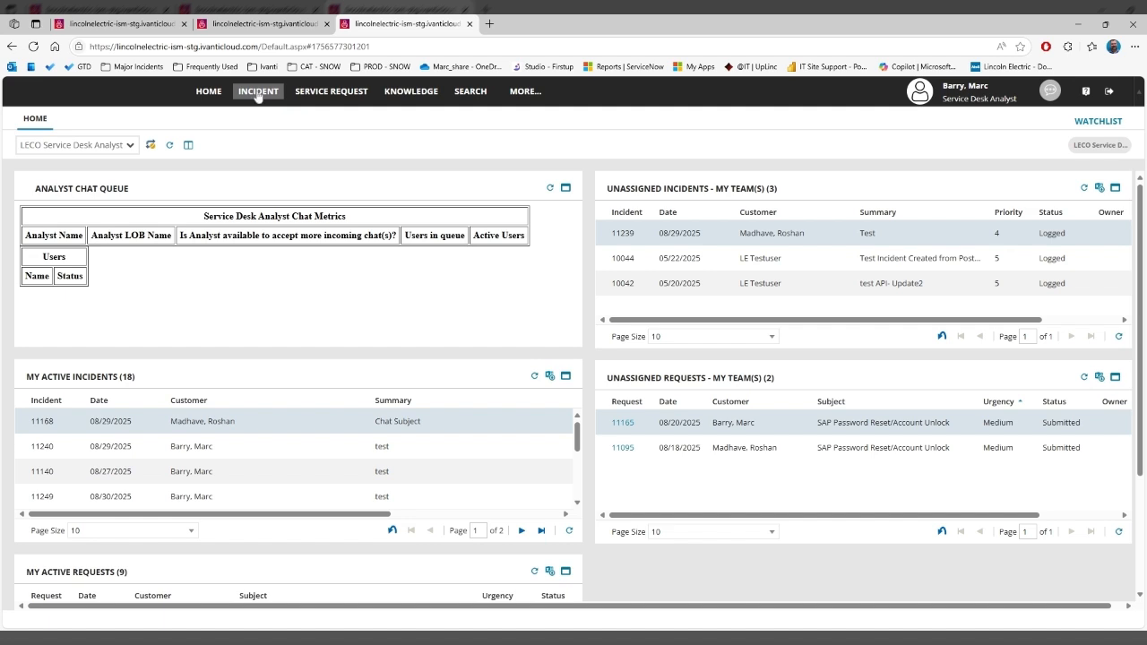
Open the first incident in the active incidents list and go to its customer's employee record to review the details
left_click(257, 93)
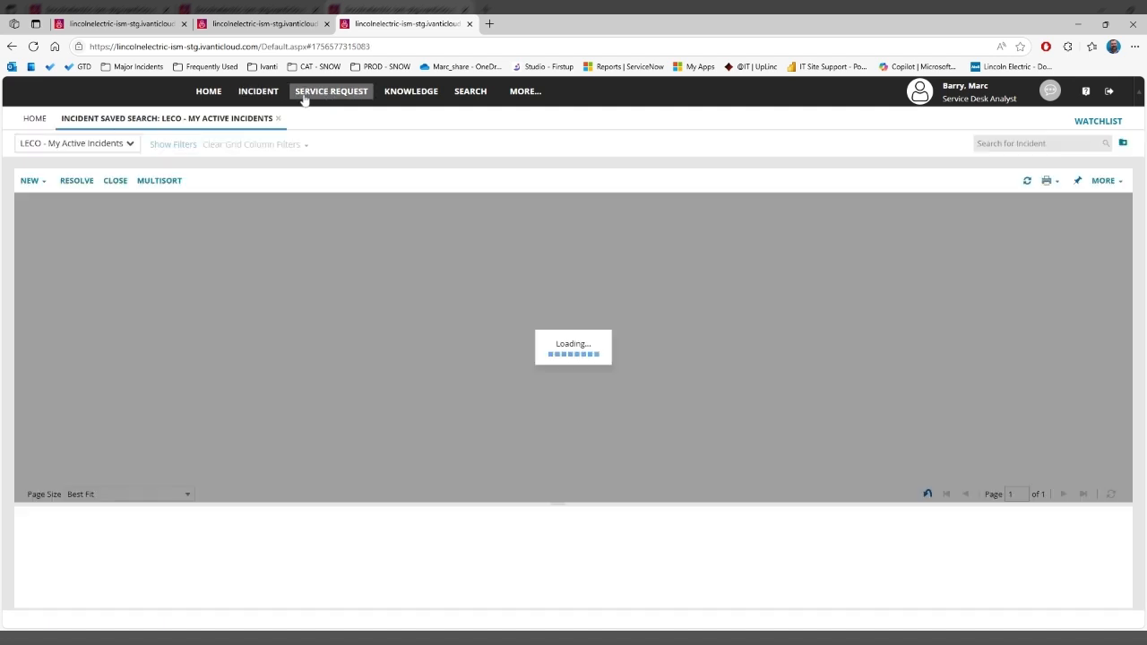
double_click(92, 226)
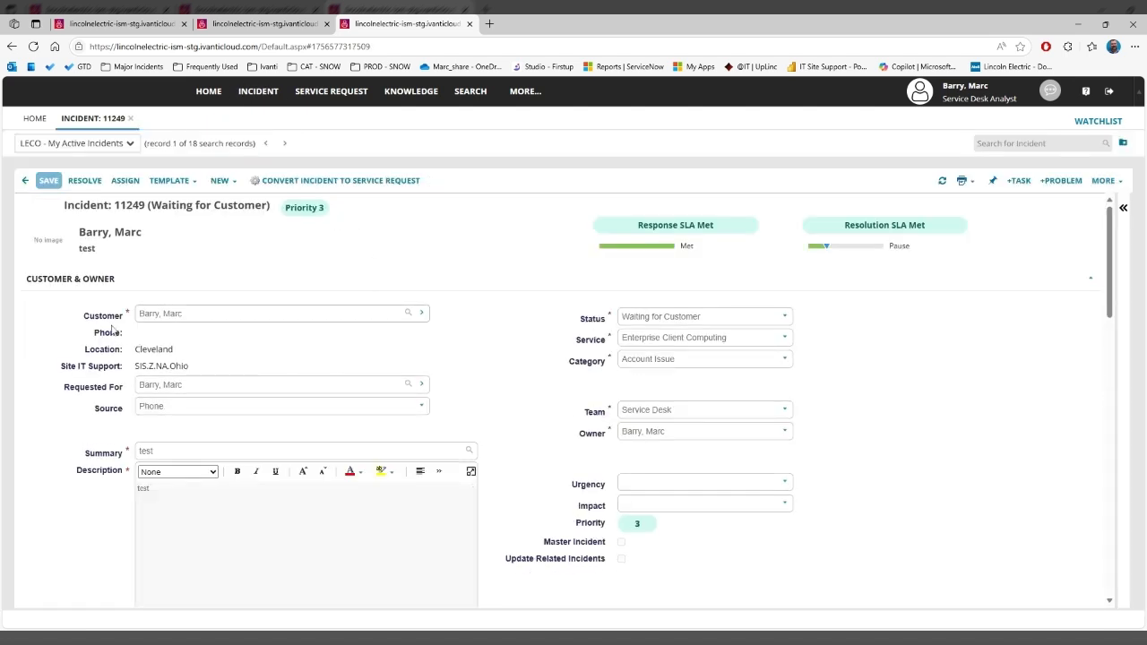
left_click(423, 315)
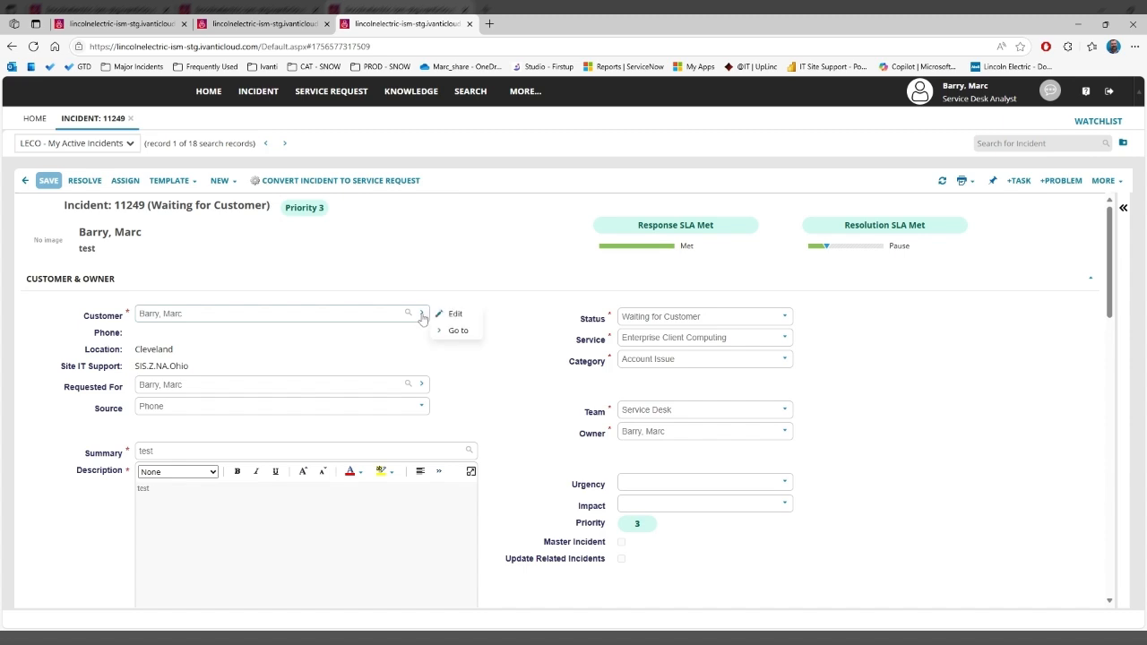
left_click(463, 339)
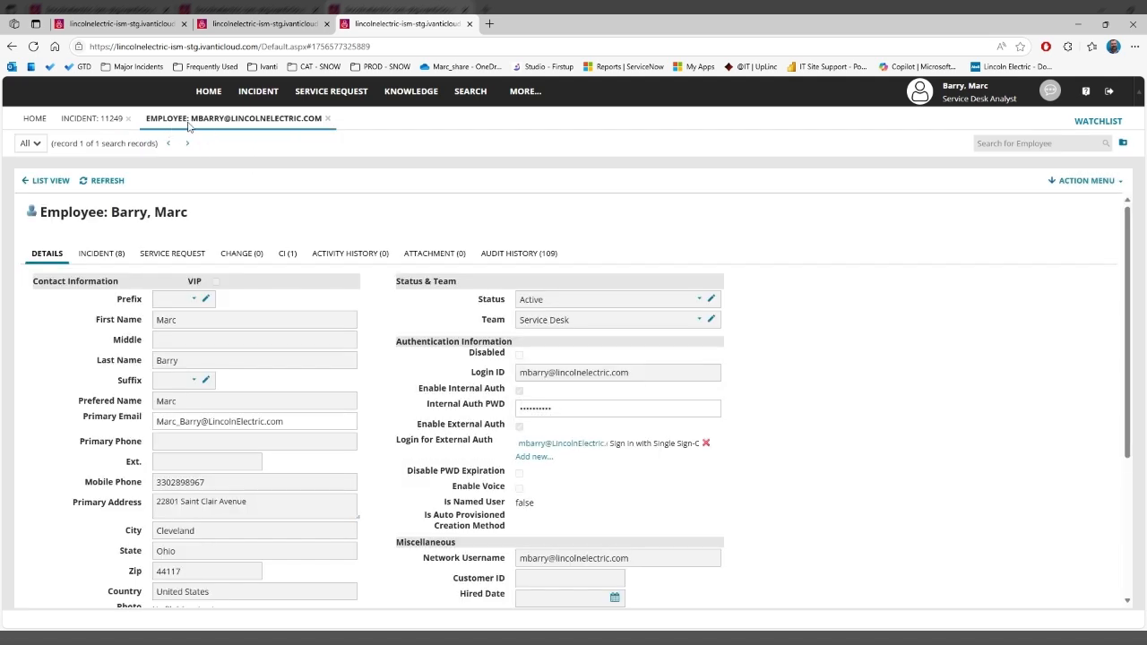
scroll(303, 386, "down", 3)
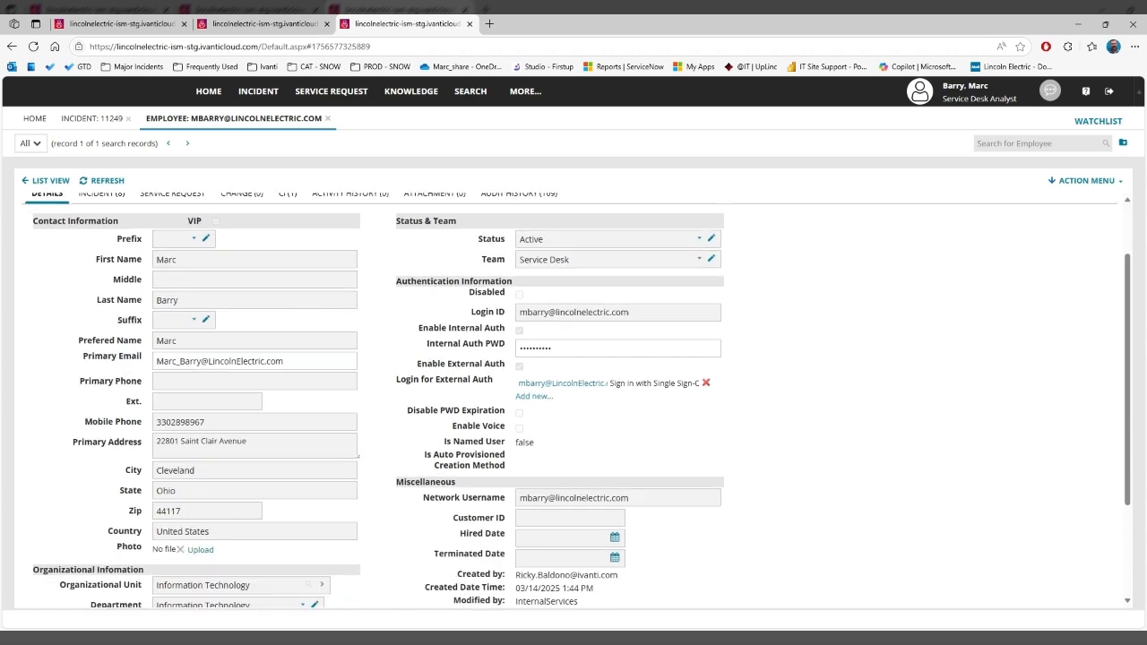
scroll(385, 551, "up", 3)
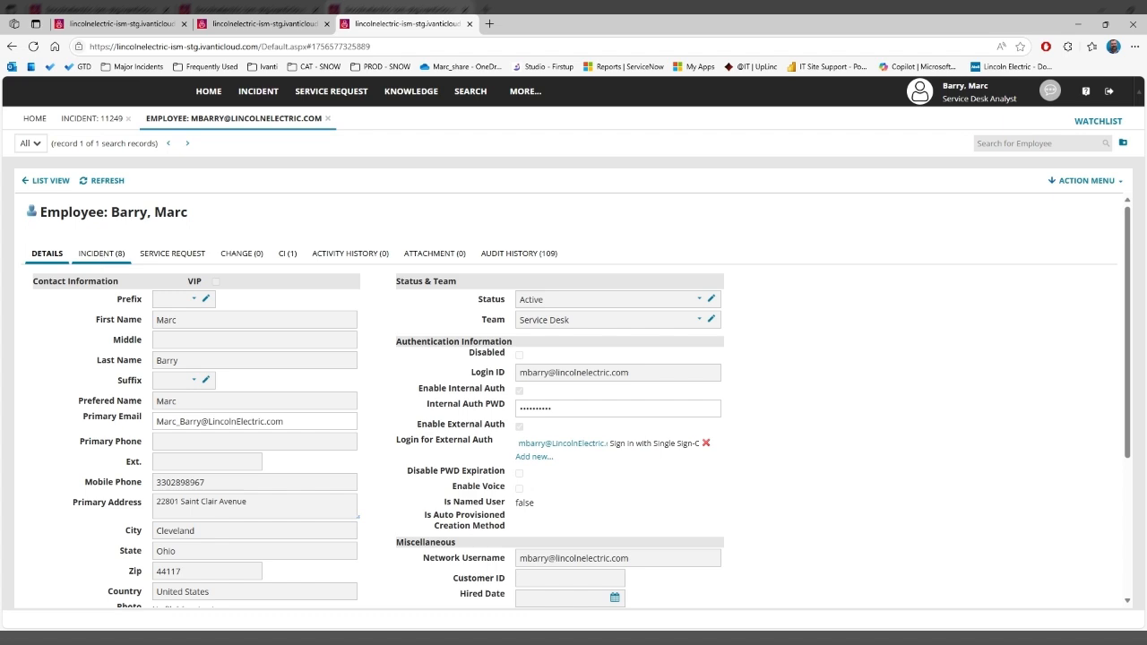
Show the employee's incidents and sort them by status in ascending order
left_click(101, 255)
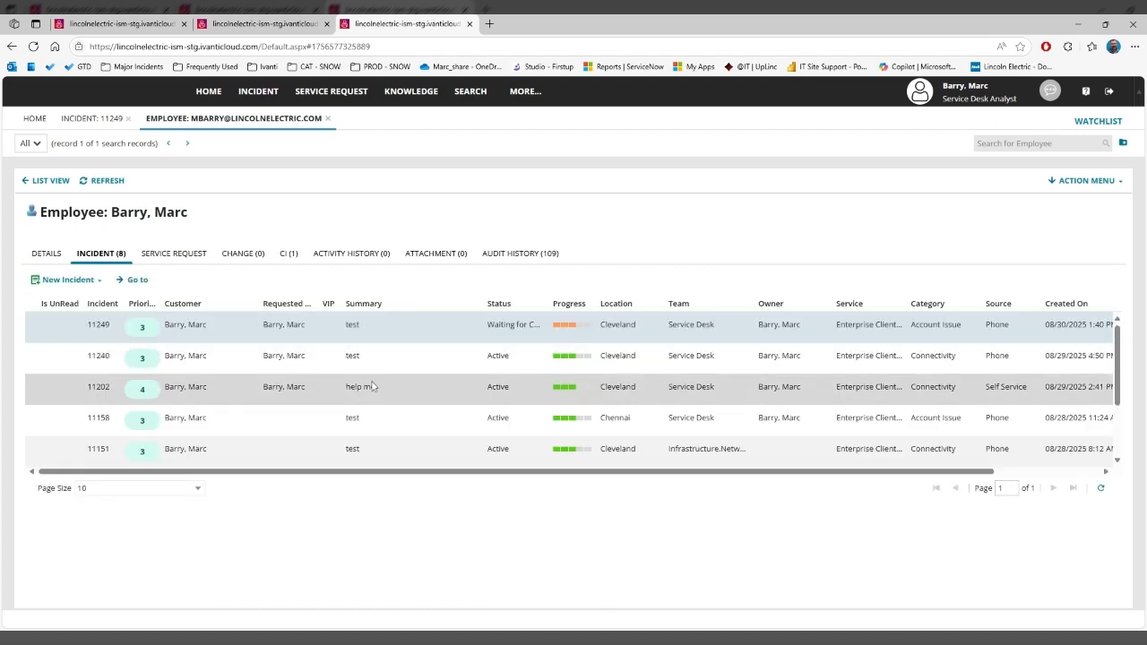
scroll(519, 389, "down", 2)
scroll(520, 389, "up", 2)
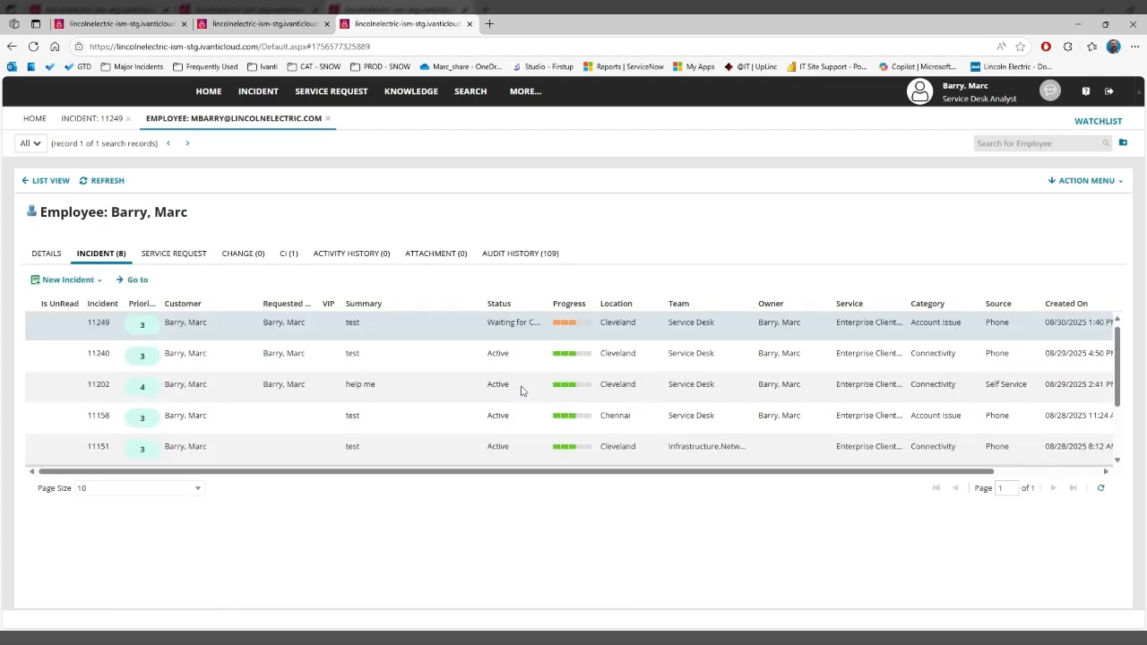
left_click(500, 305)
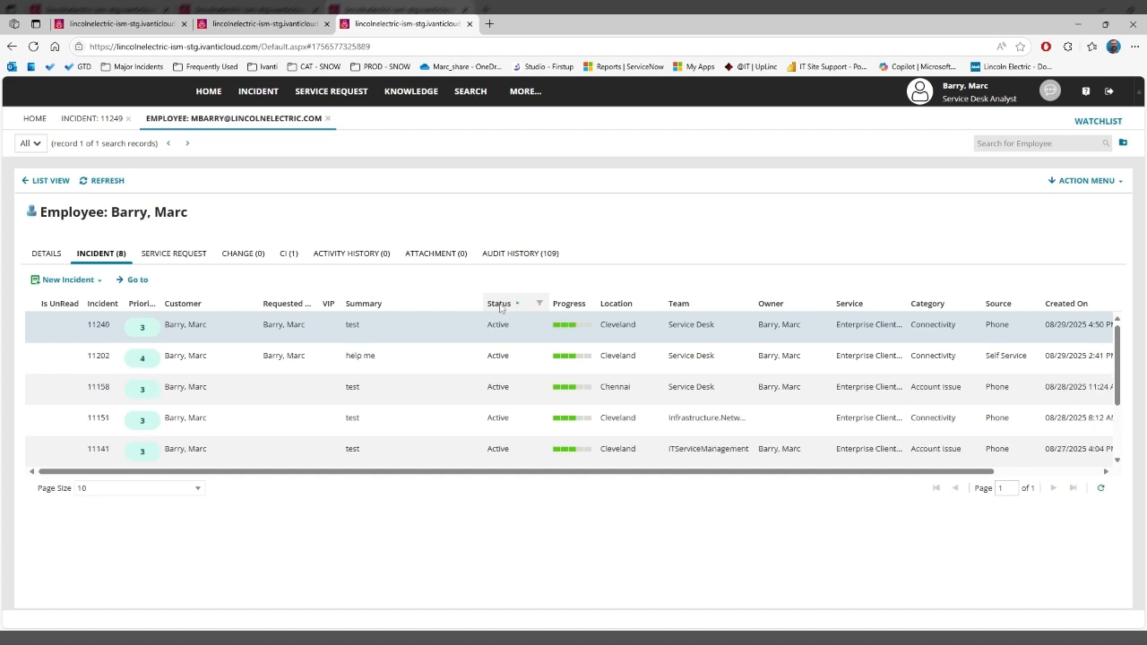
scroll(501, 313, "down", 3)
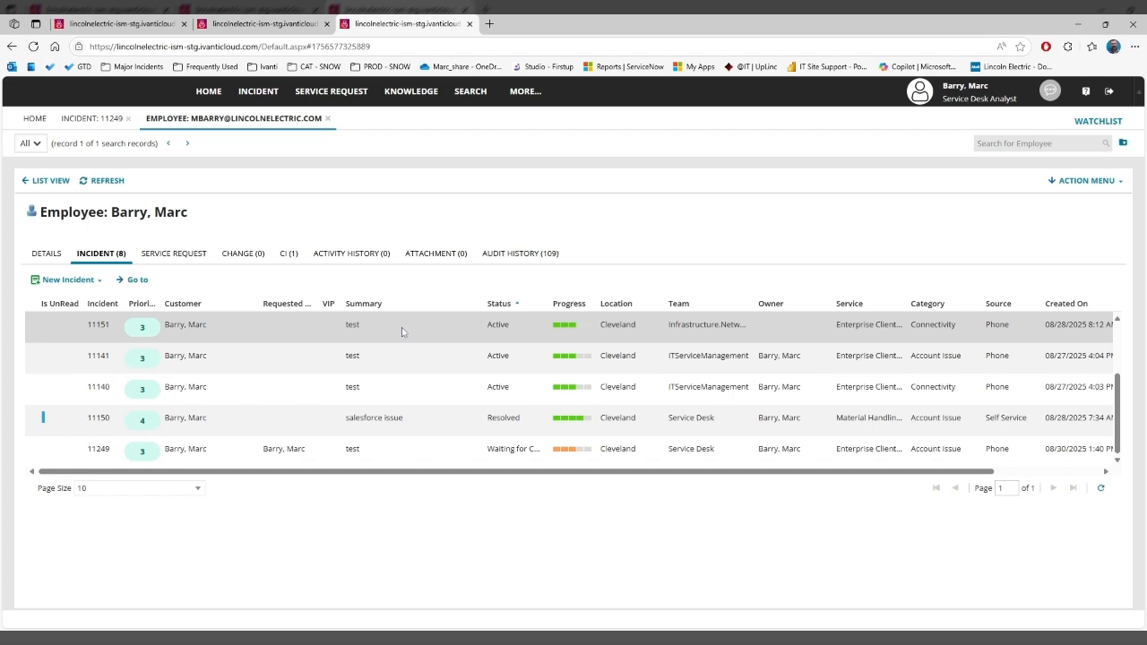
Filter the employee's incidents by status to show only Active ones
left_click(541, 304)
mouse_move(578, 423)
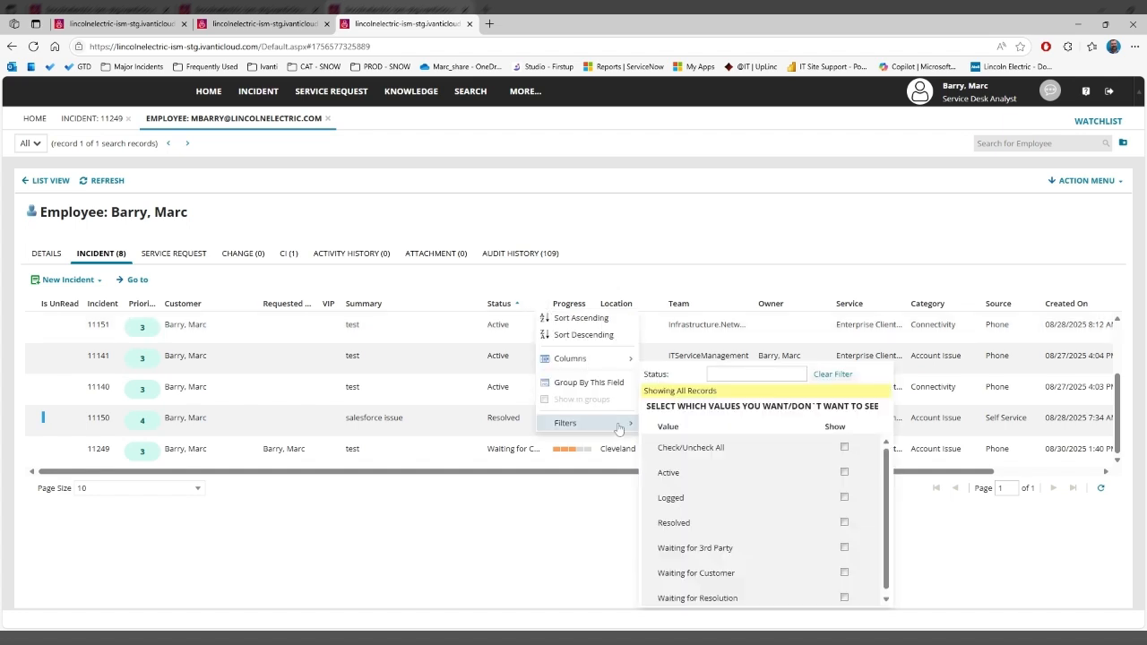
left_click(844, 472)
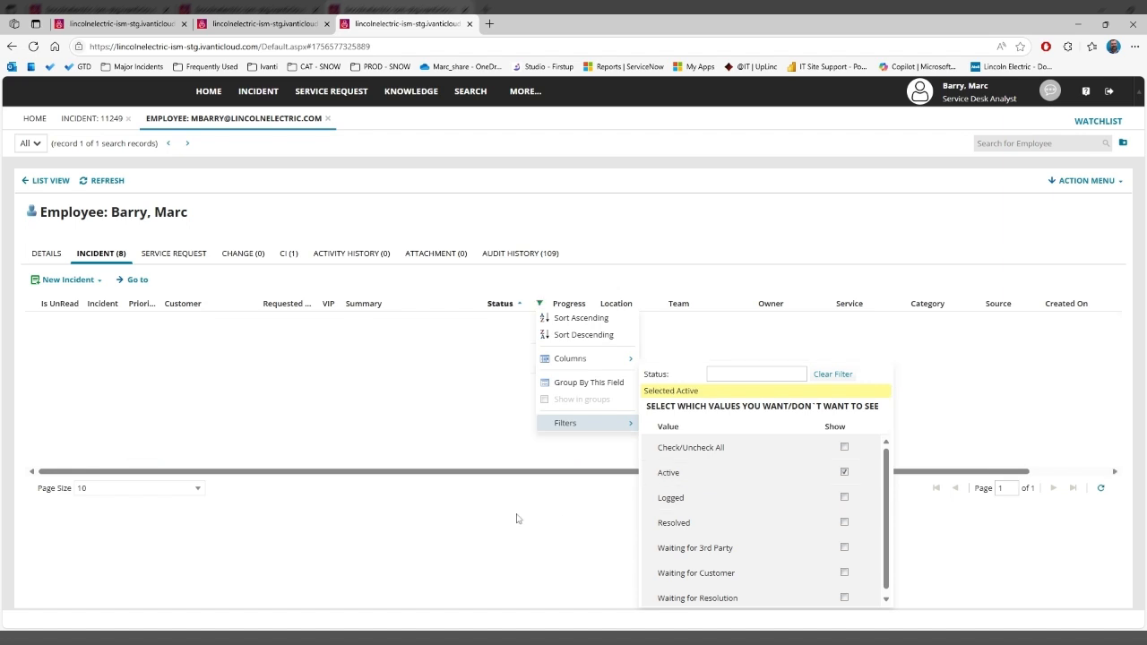
left_click(540, 533)
scroll(478, 363, "down", 1)
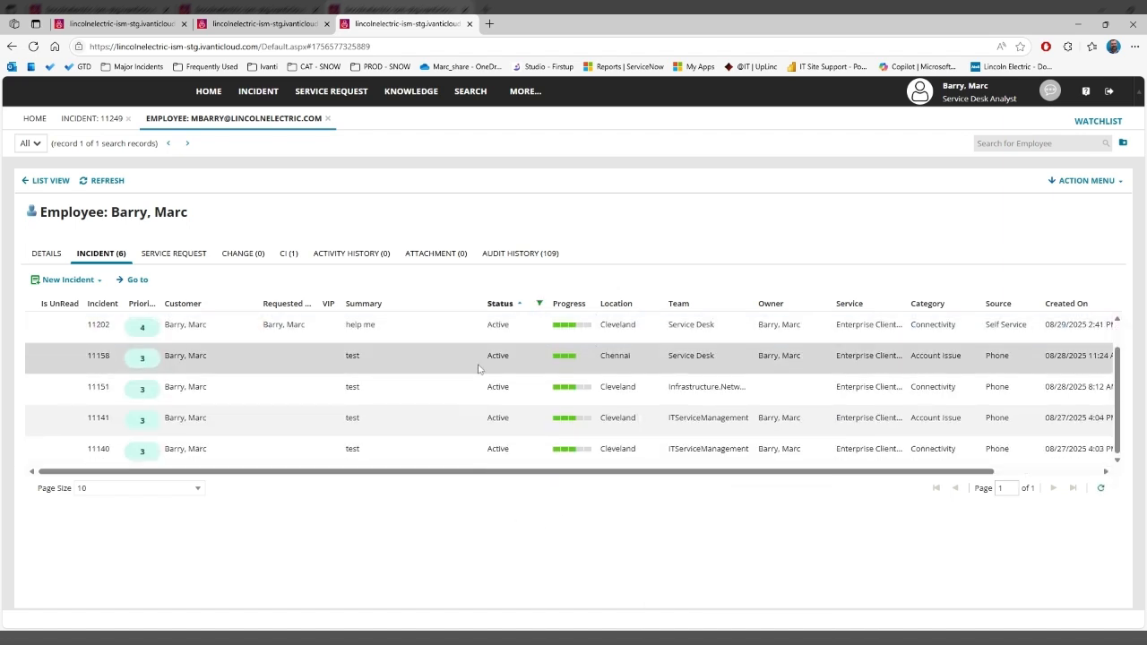
Show the employee's service requests and filter them by status to only Submitted ones
left_click(169, 254)
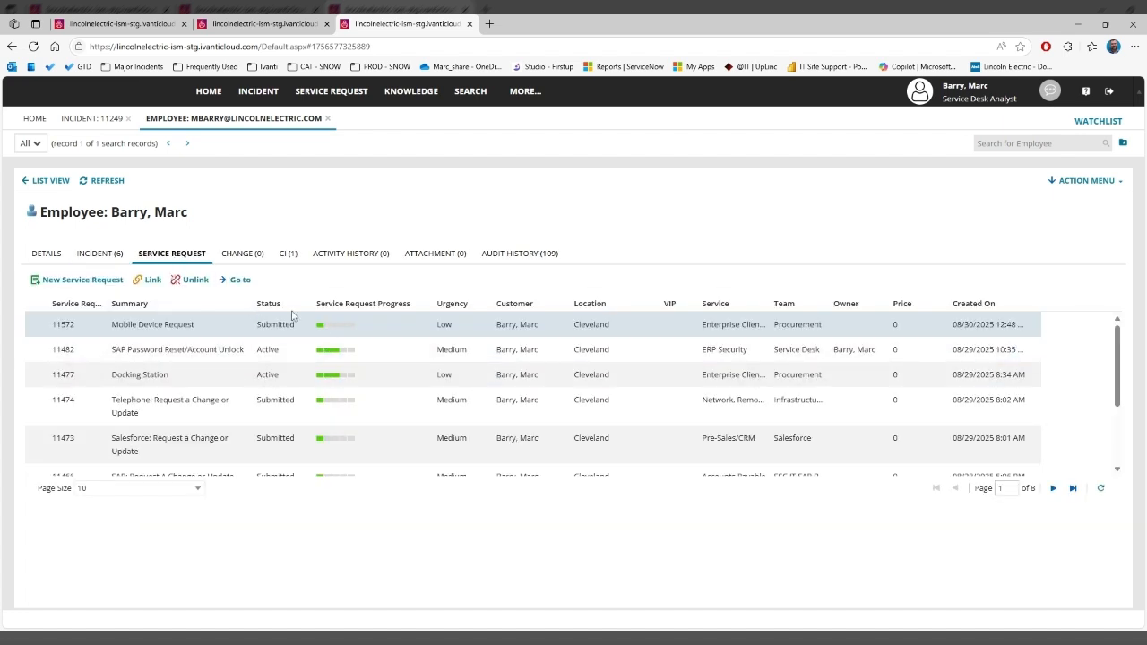
left_click(305, 305)
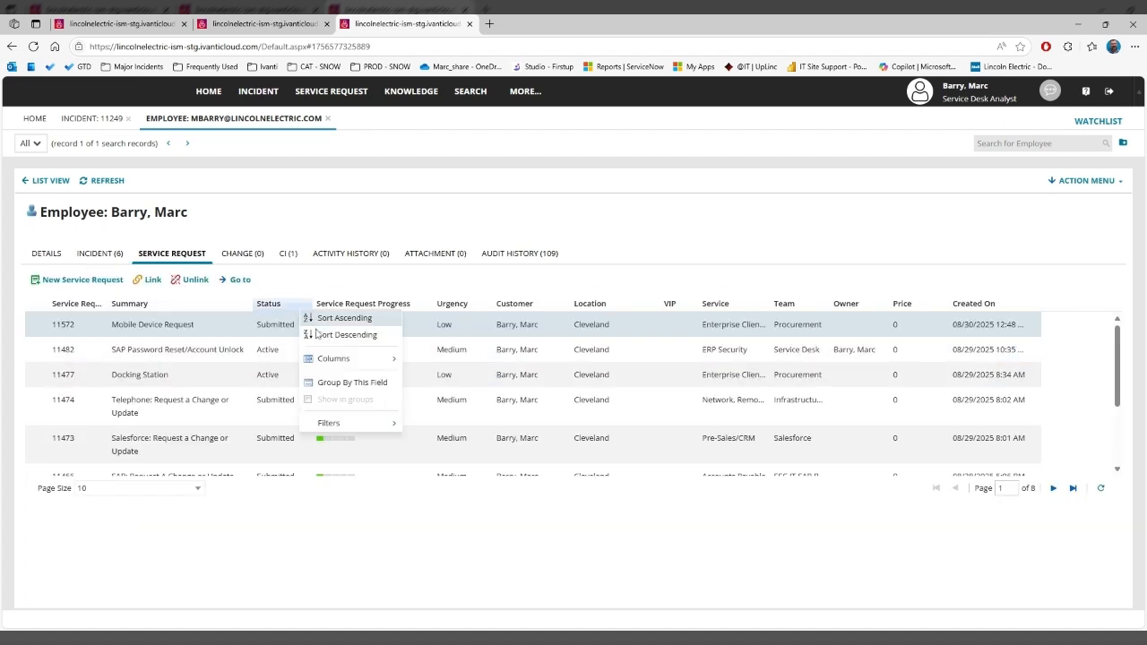
mouse_move(367, 426)
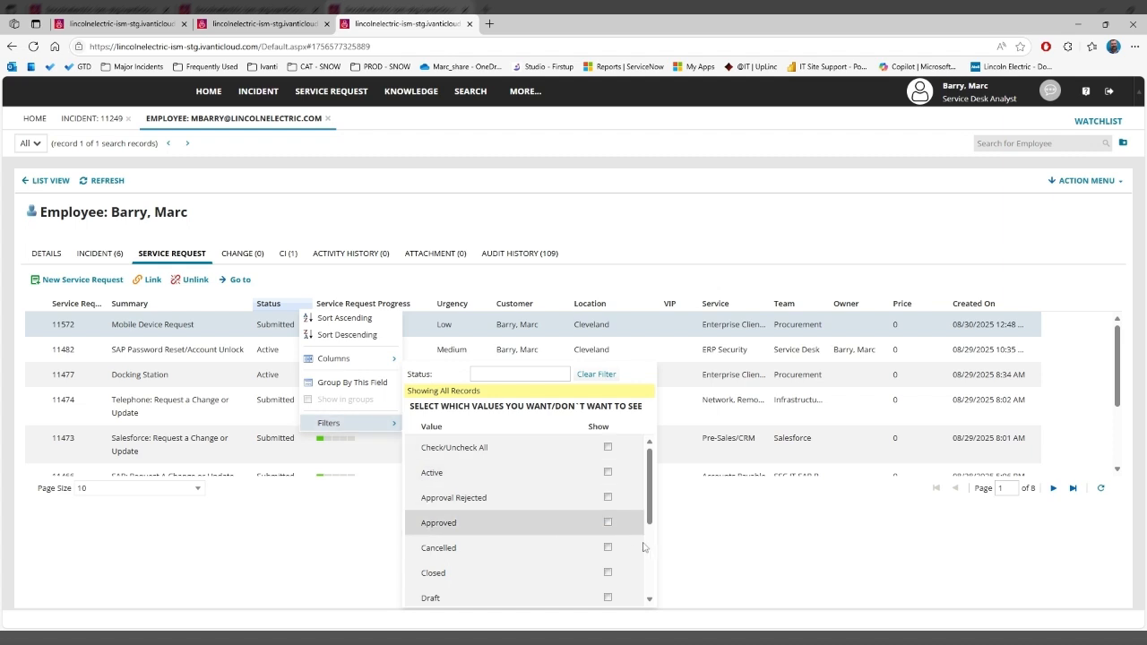
scroll(643, 547, "down", 3)
left_click(608, 543)
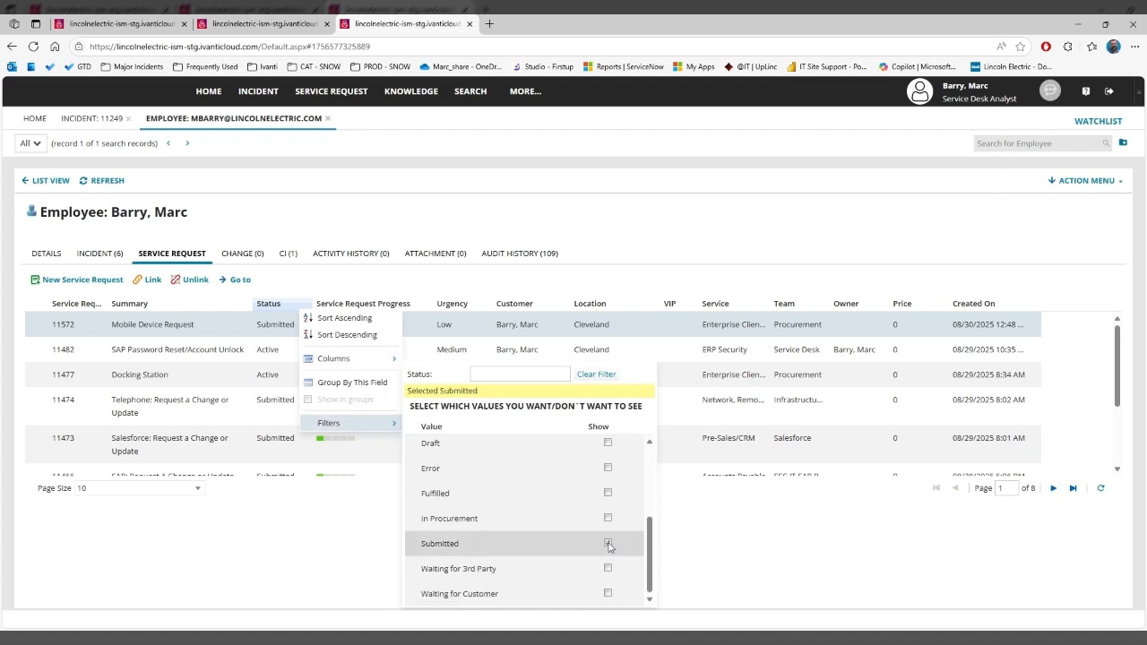
left_click(678, 548)
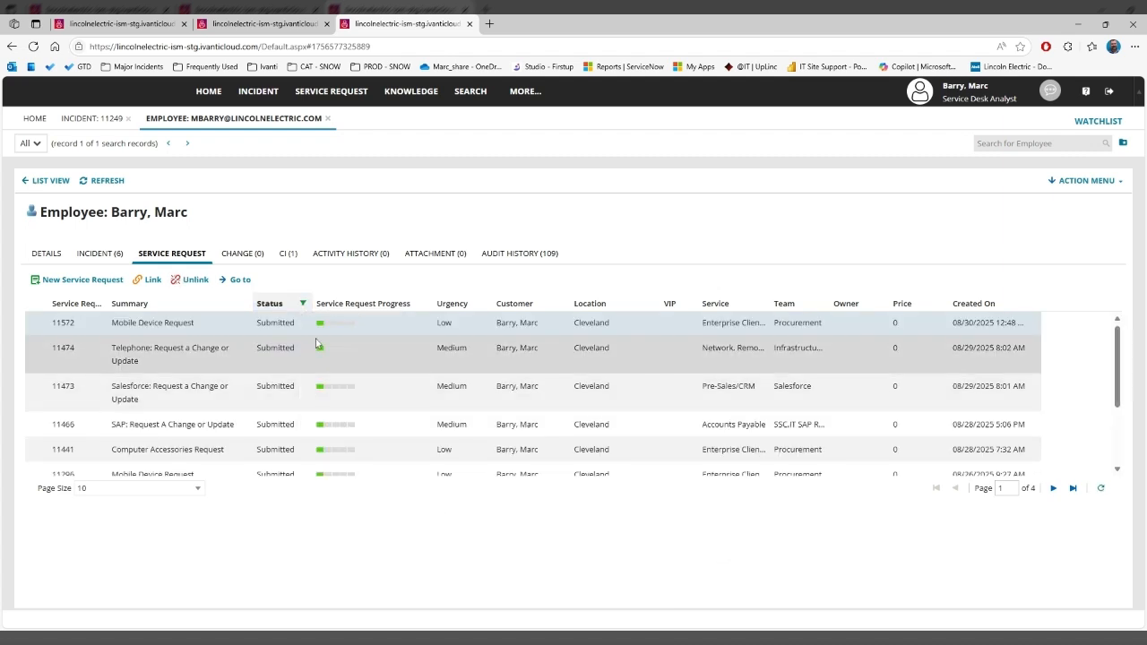
scroll(316, 343, "down", 5)
Clear the status filter on the employee's service requests
left_click(303, 305)
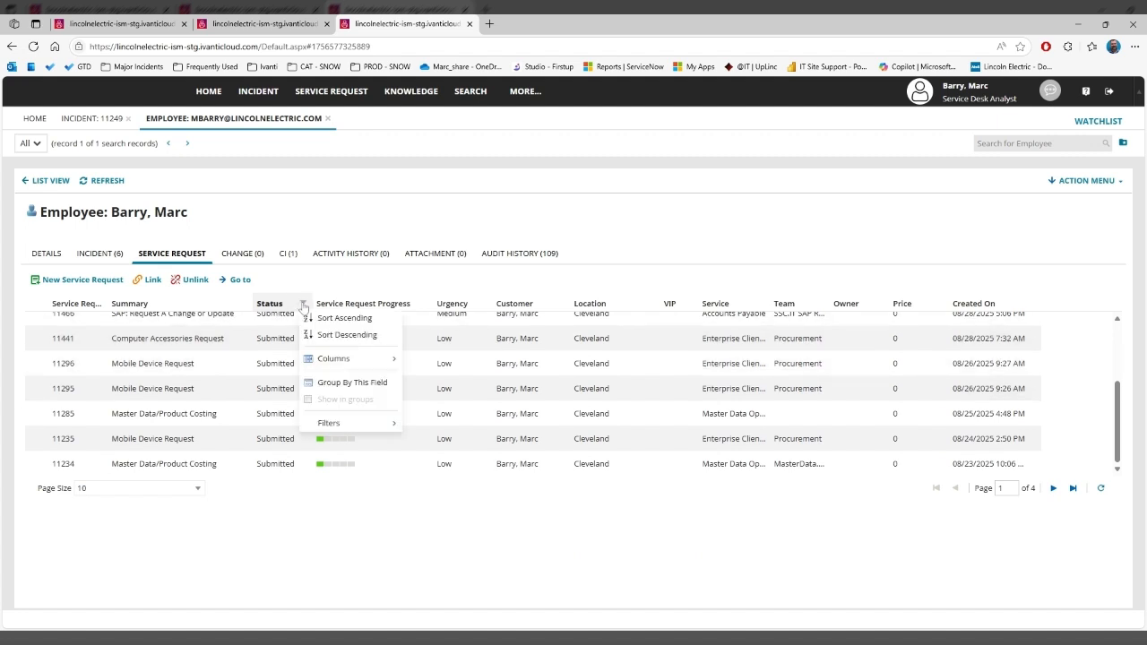
left_click(303, 304)
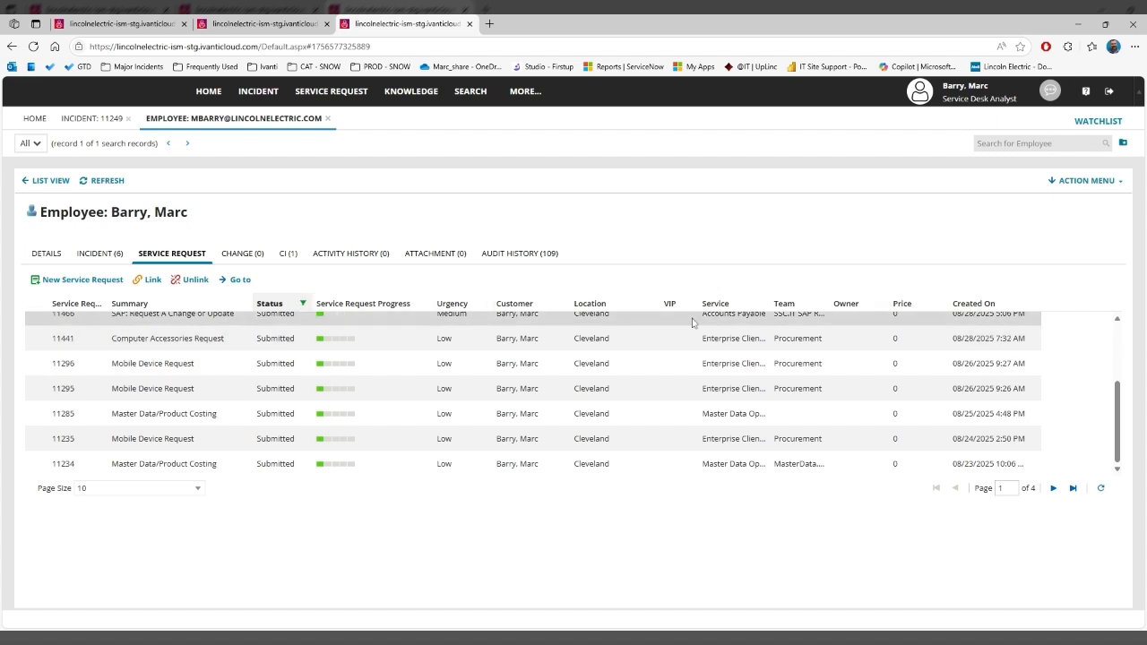
left_click(303, 304)
mouse_move(358, 423)
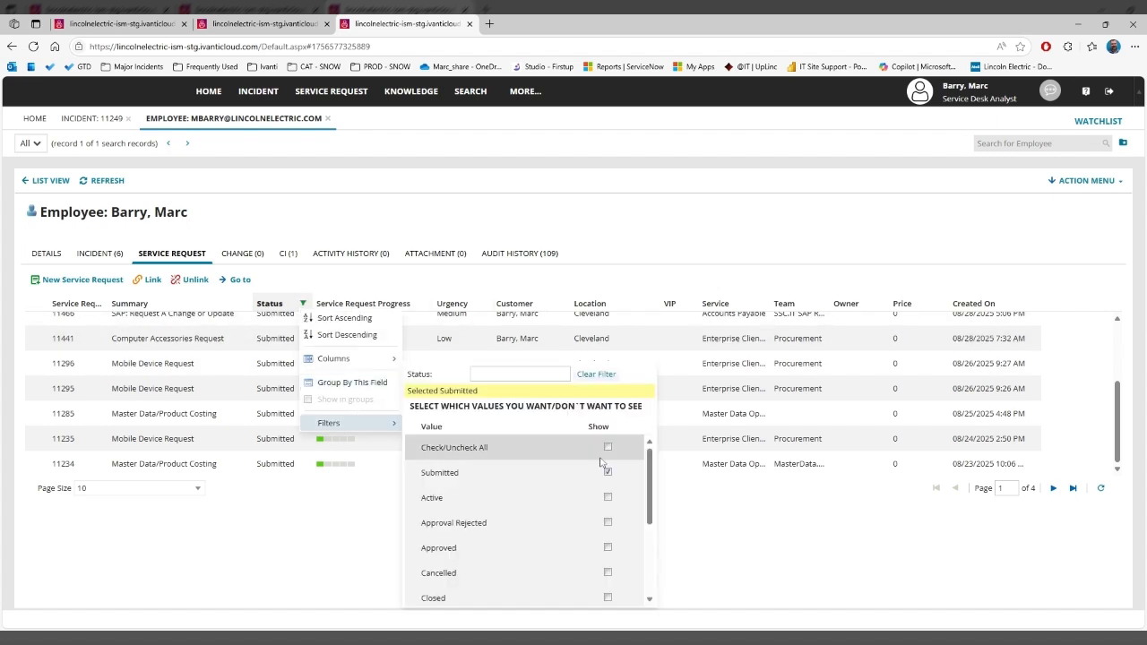
left_click(596, 374)
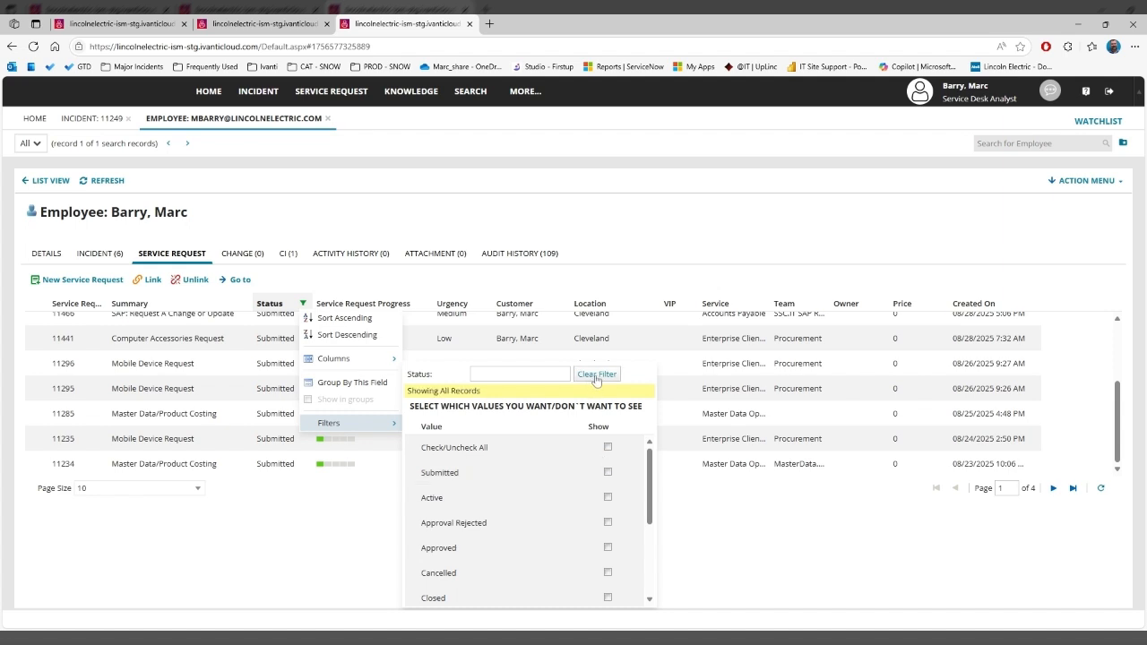
left_click(332, 529)
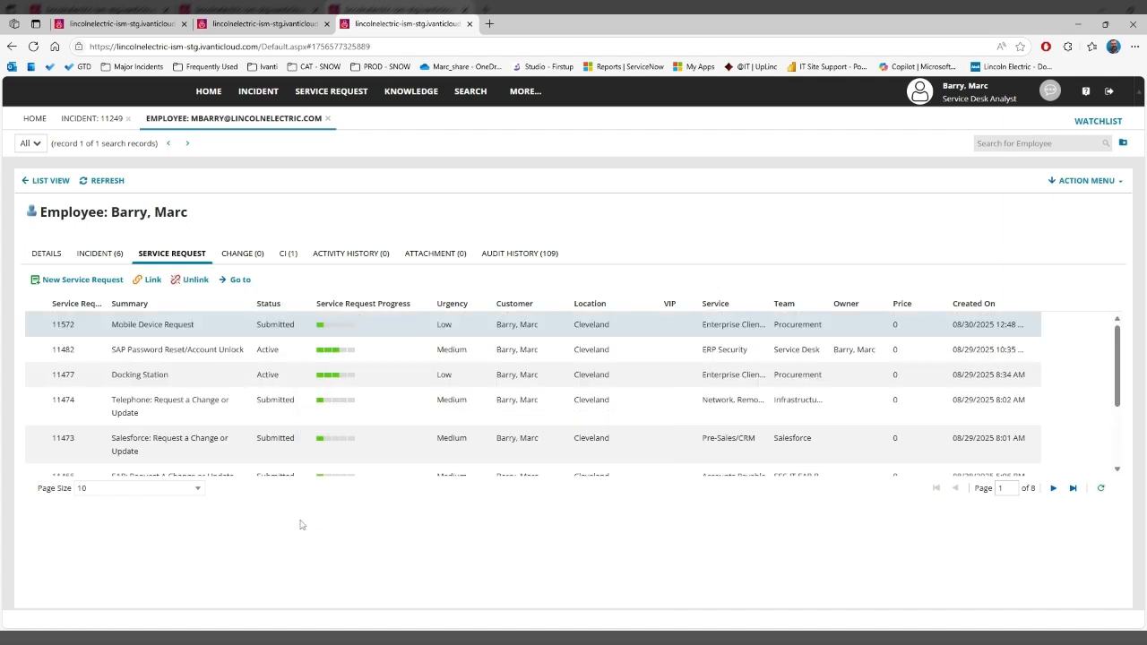
scroll(280, 350, "down", 3)
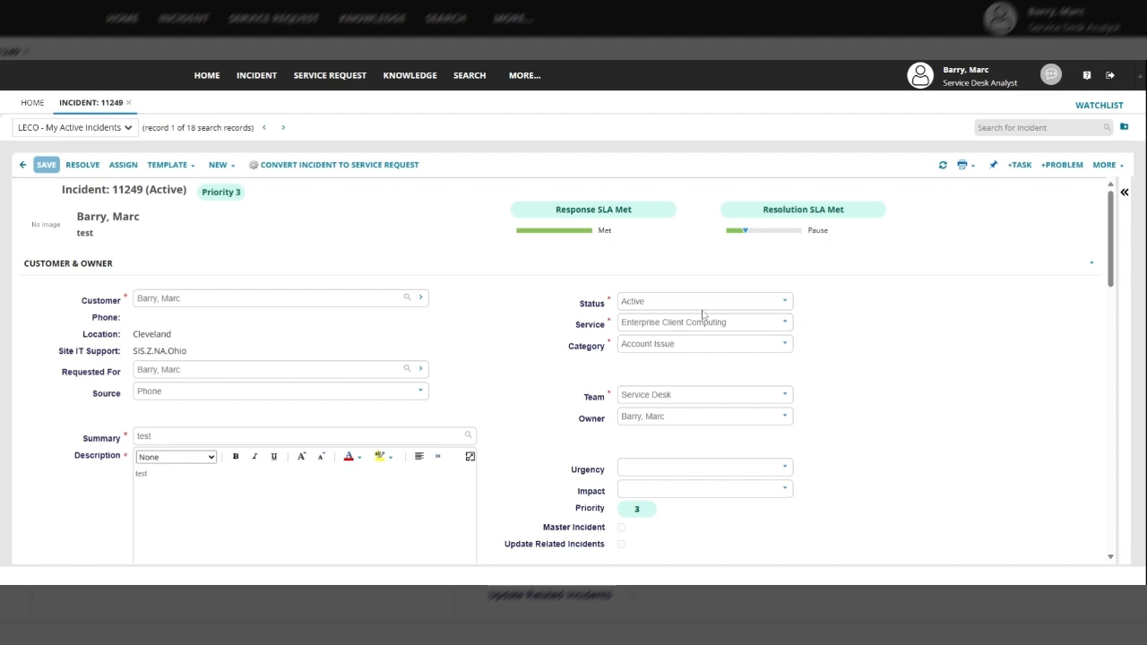
Set the incident's status to Waiting for Customer and save it with the customer note "more information"
left_click(785, 302)
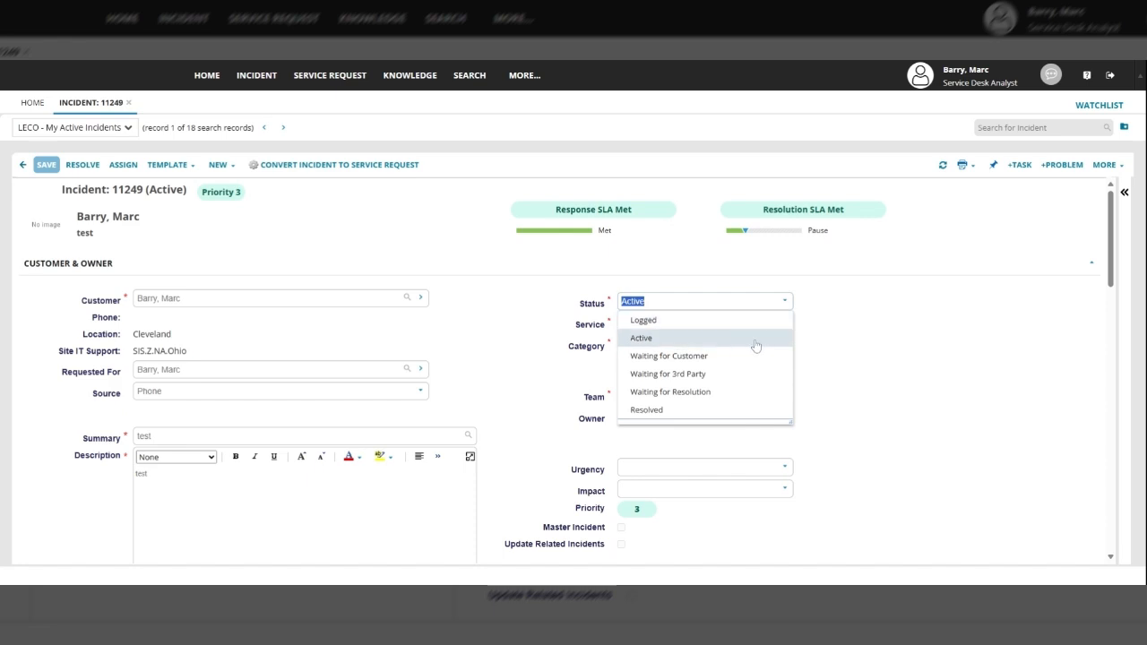
left_click(950, 335)
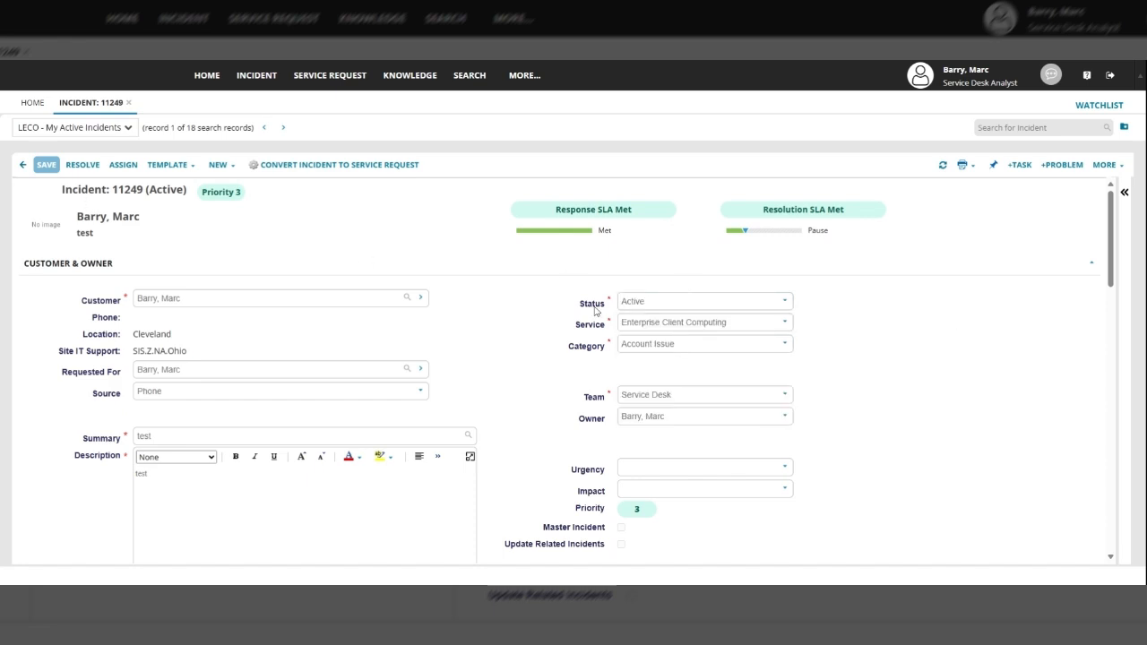
left_click(786, 302)
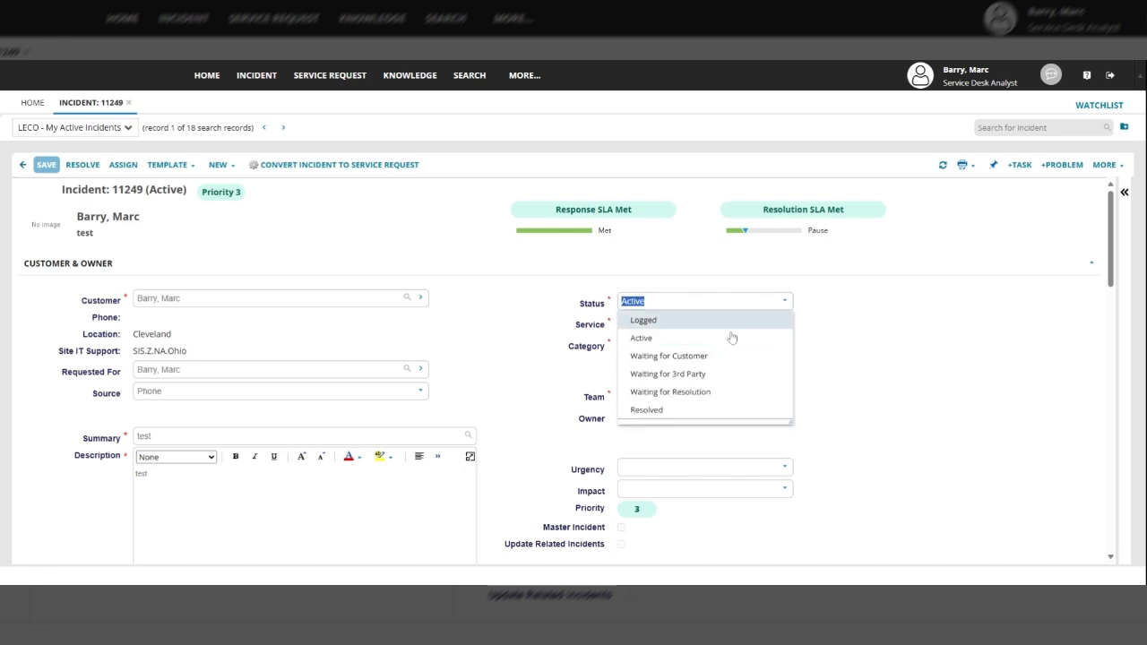
left_click(679, 357)
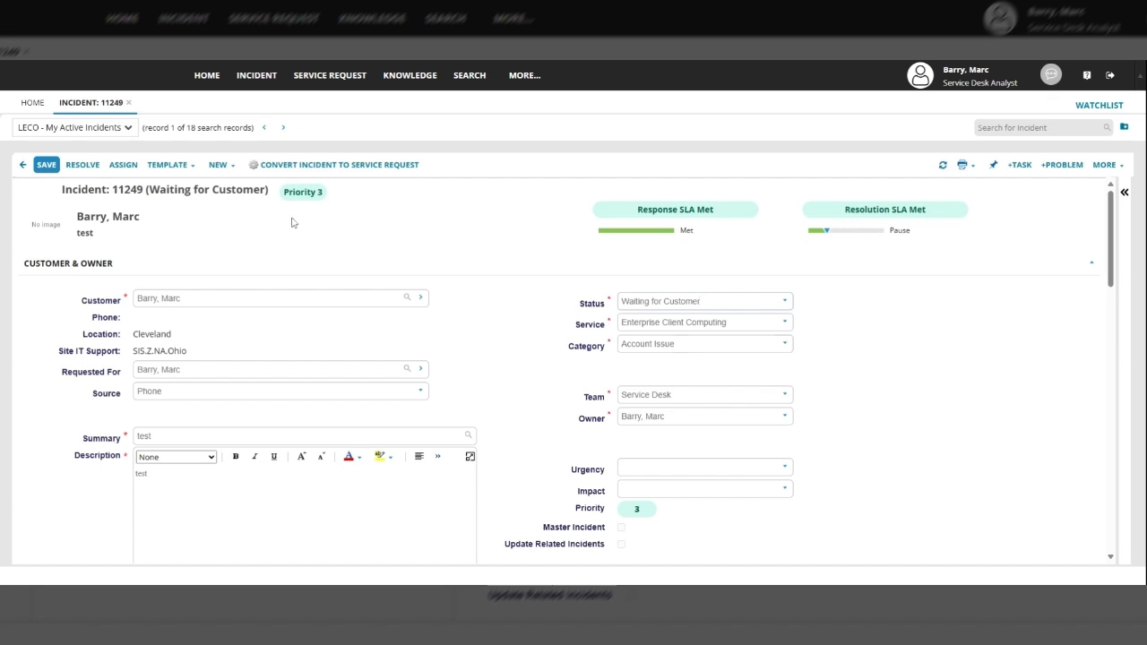
left_click(45, 164)
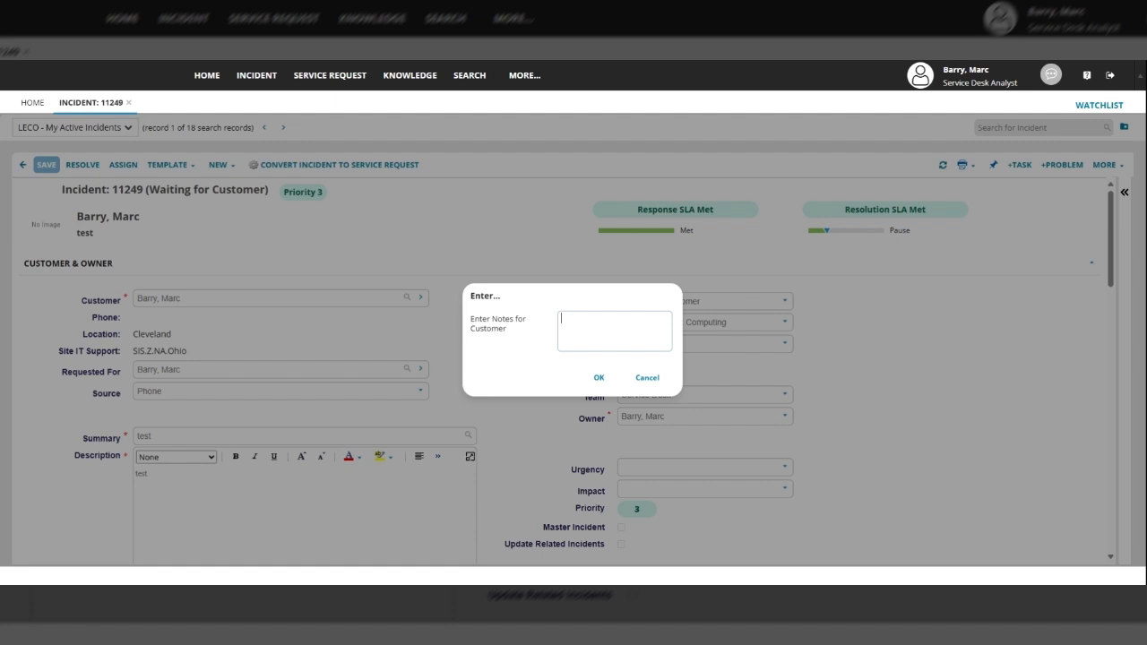
type("more information")
left_click(599, 379)
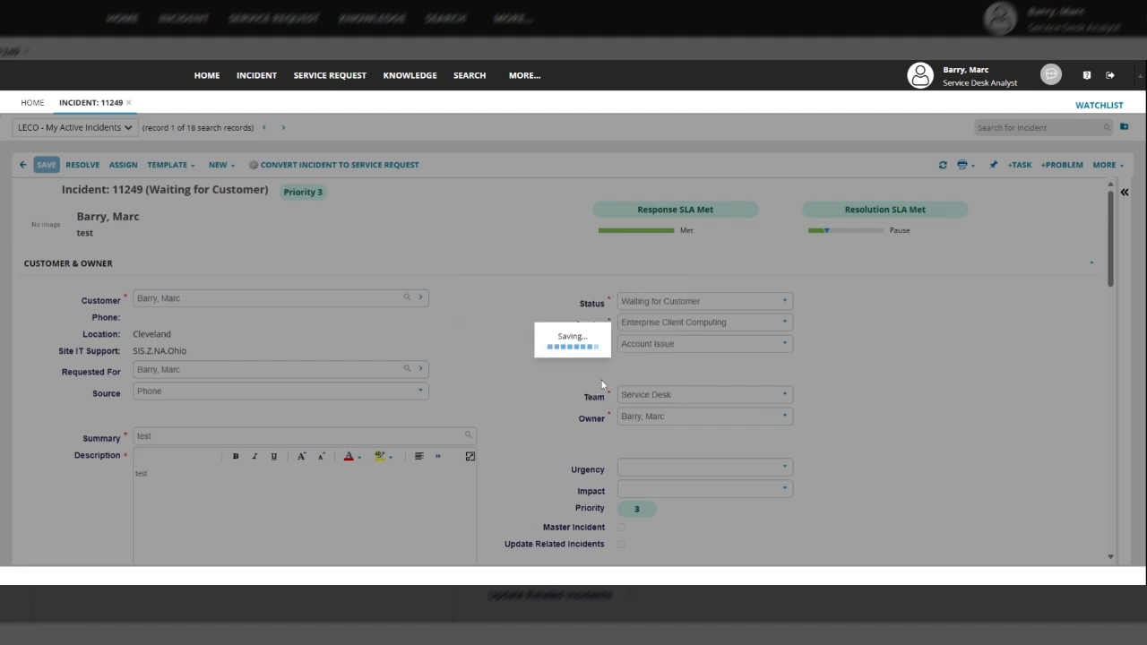
Open the outgoing "Waiting for more information" email in the incident's journal, read its message through the self-service link, and close it
scroll(574, 379, "down", 5)
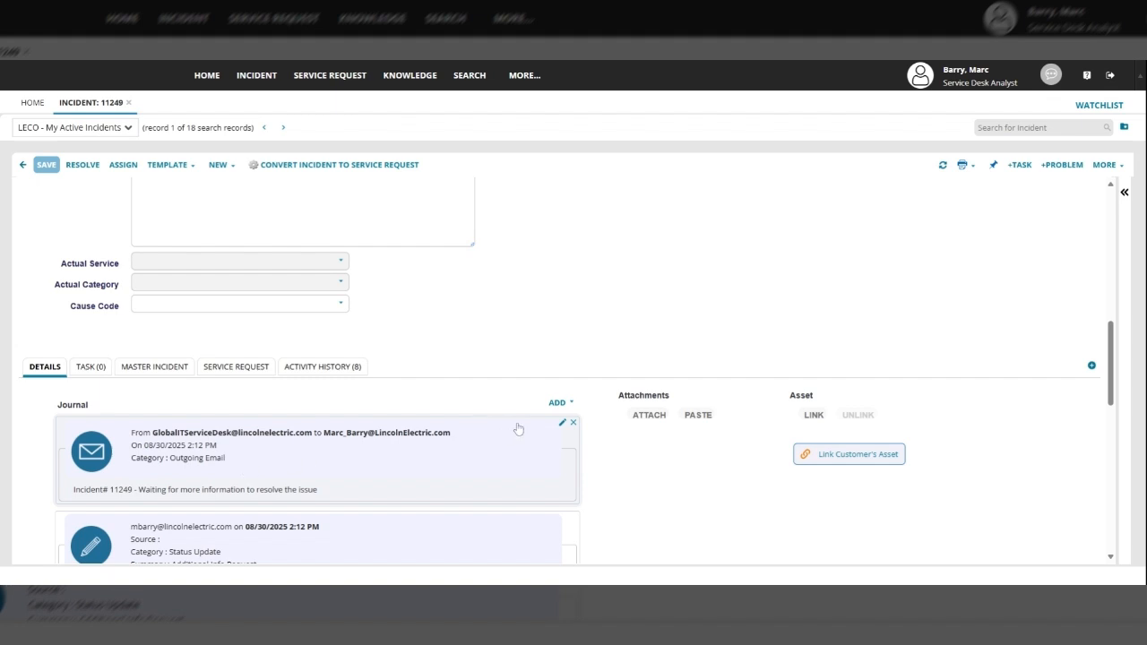
left_click(363, 447)
scroll(661, 389, "down", 5)
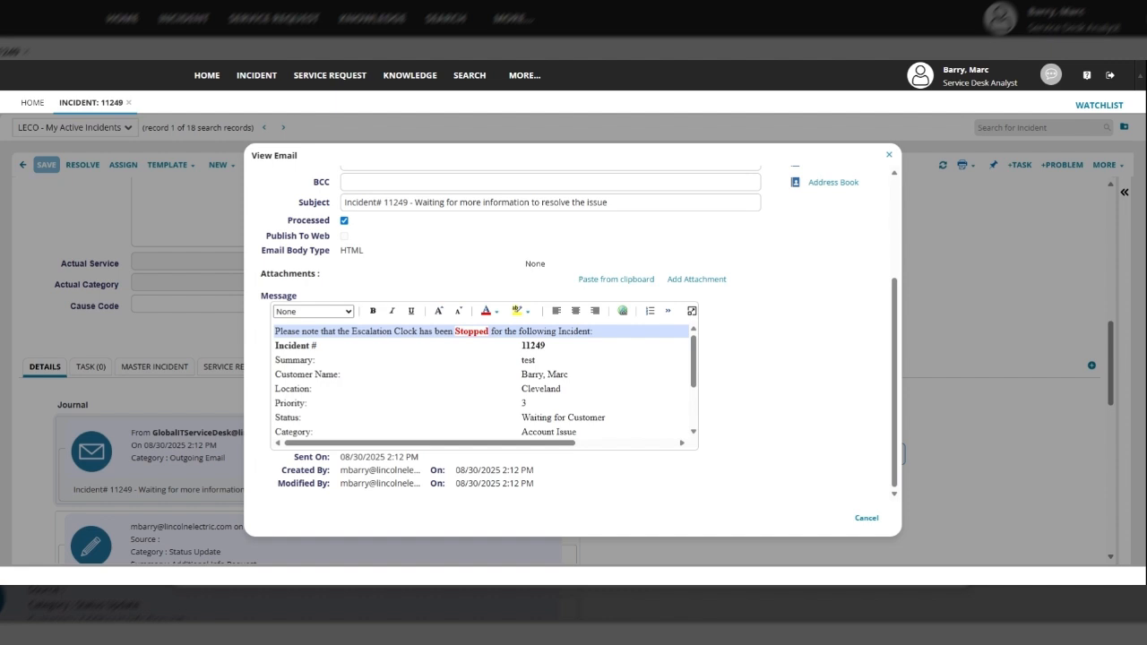
left_click_drag(522, 418, 605, 417)
scroll(484, 376, "down", 2)
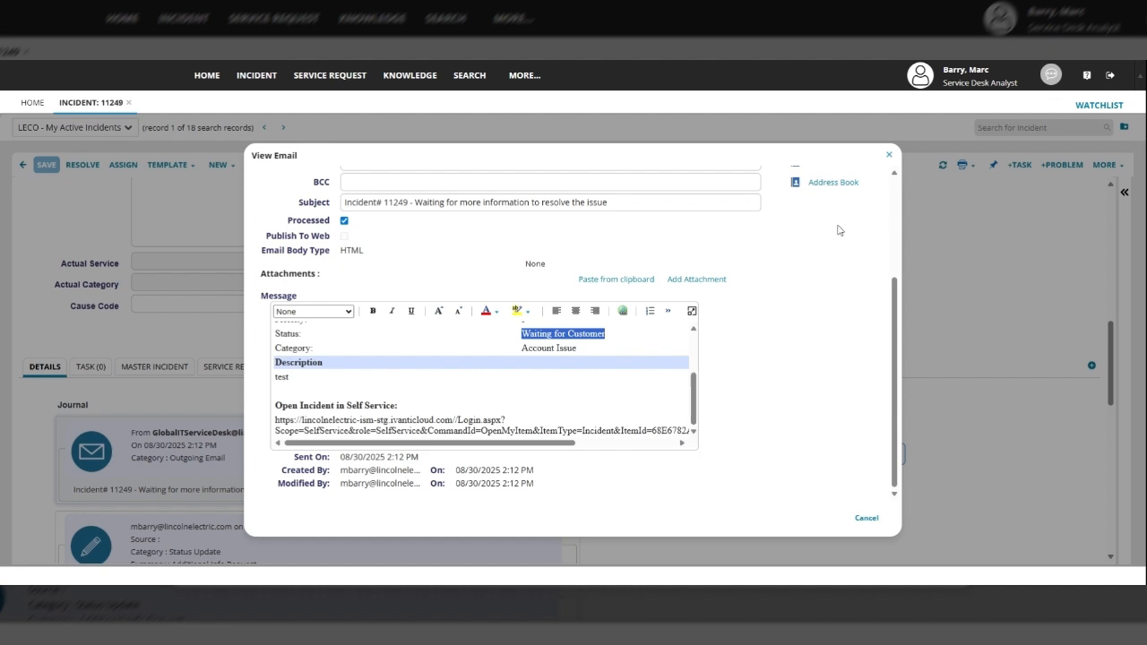
left_click(888, 156)
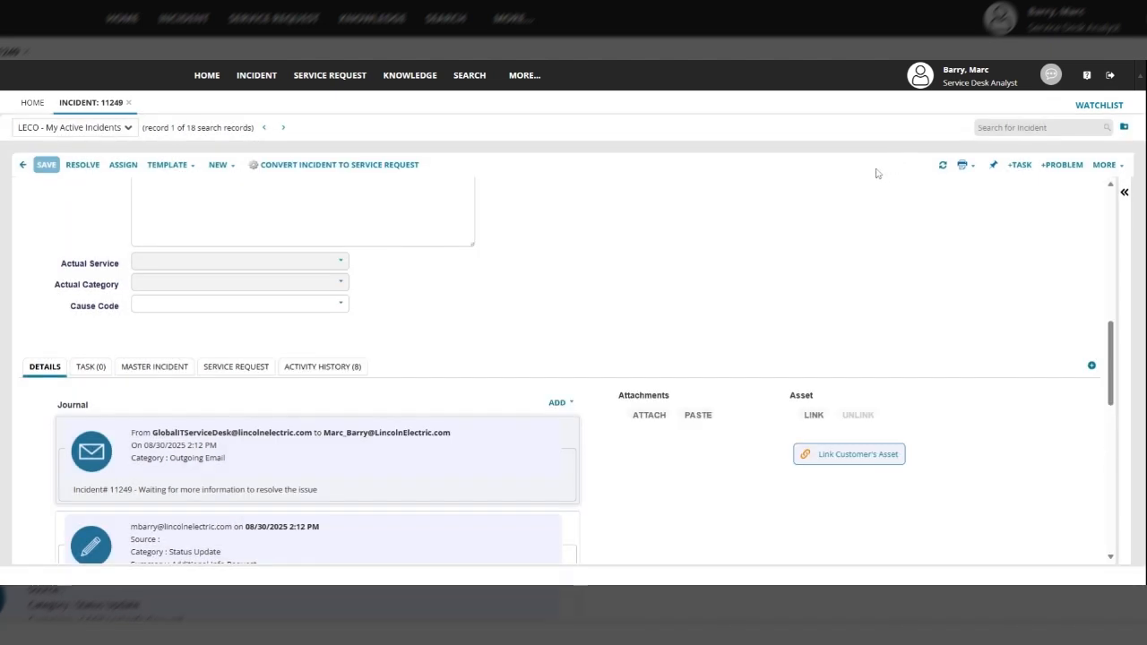
Check which entry types can be added to the incident's journal
left_click(557, 402)
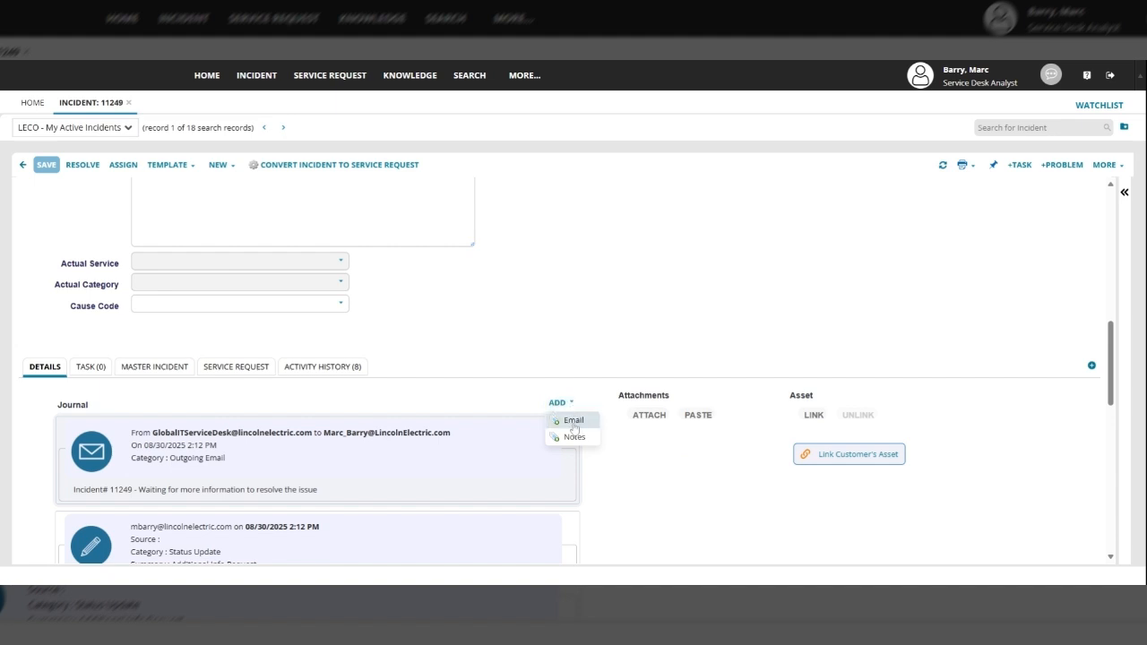
left_click(592, 335)
scroll(614, 341, "up", 10)
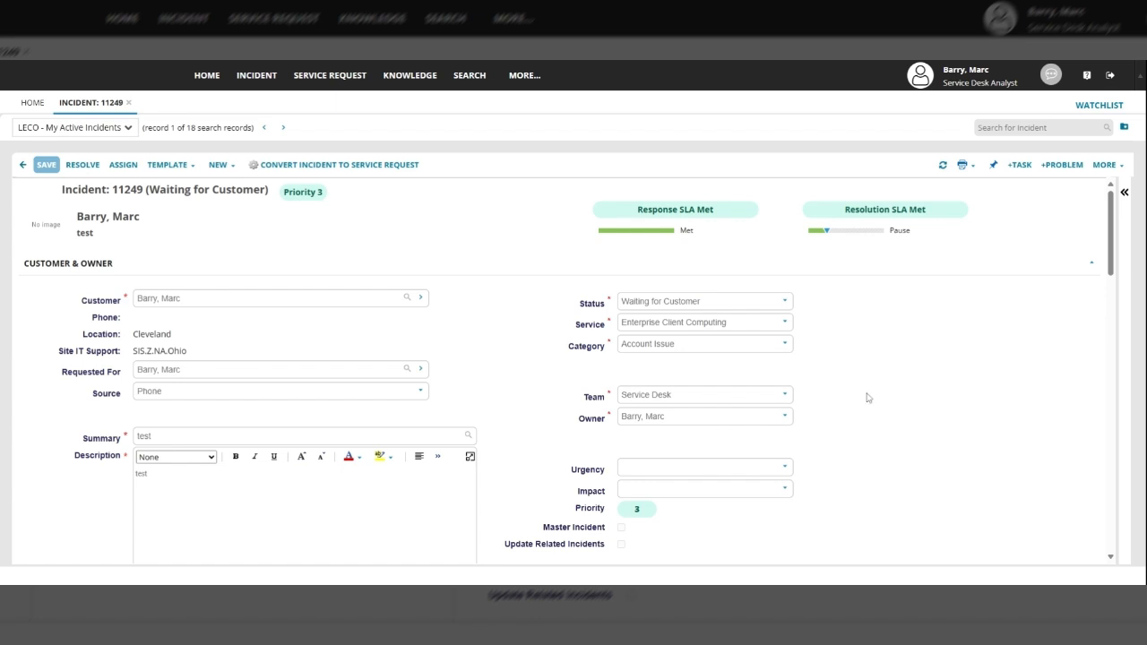
scroll(865, 397, "down", 5)
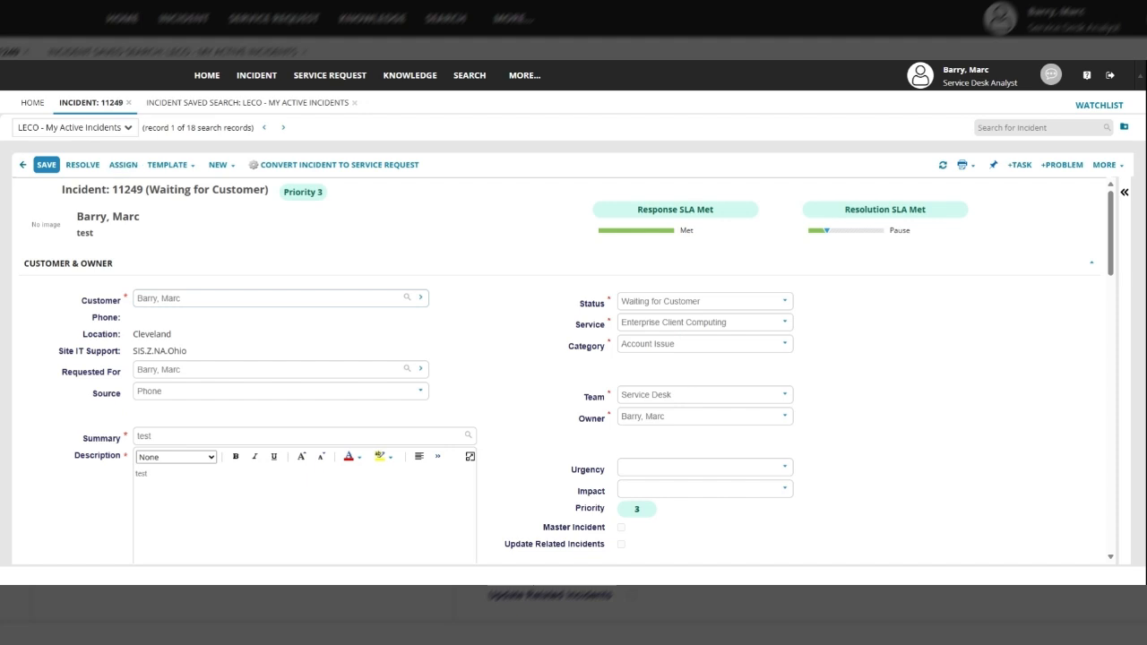
Open the "I want a mobile phone" incident from My Active Incidents and convert it to a service request
left_click(237, 103)
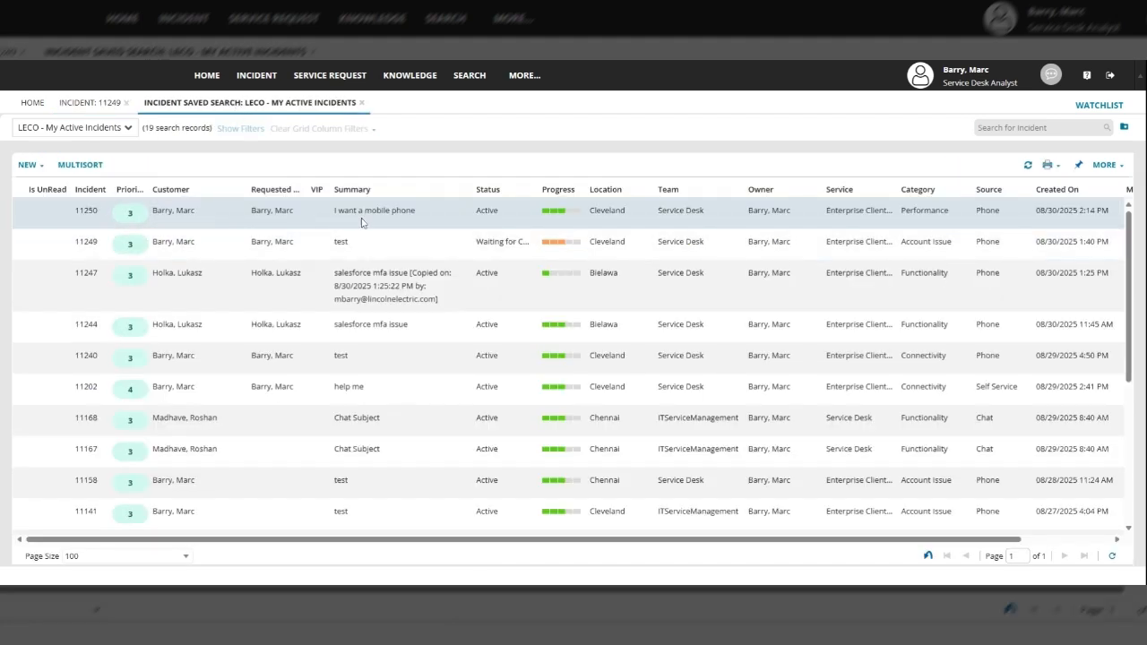
left_click(86, 211)
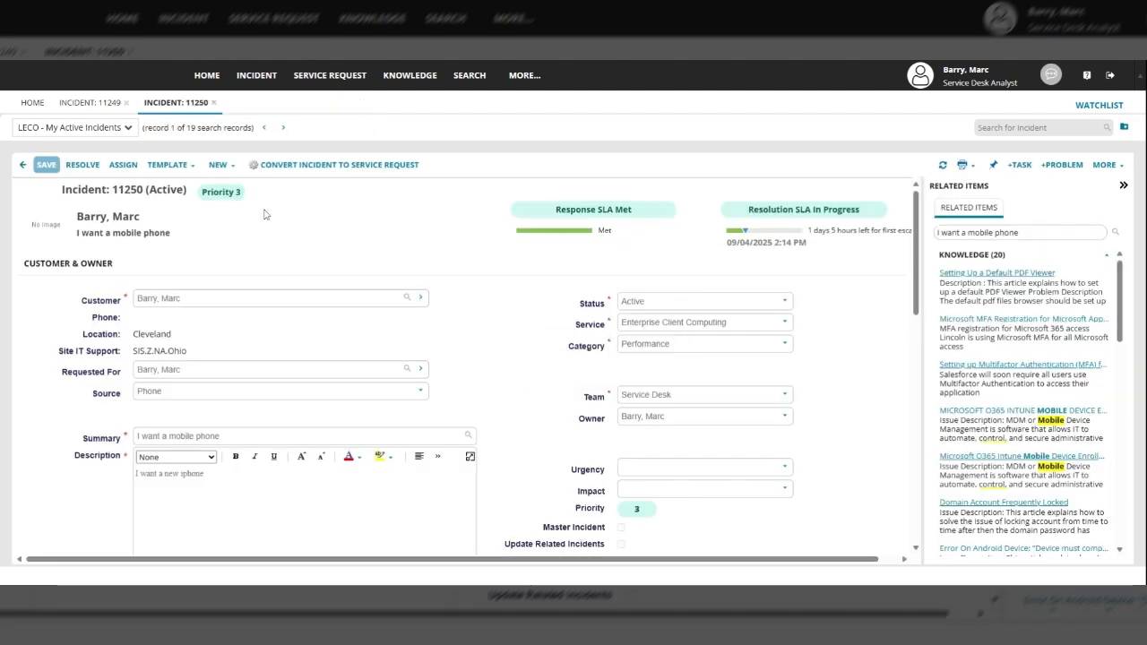
left_click(322, 167)
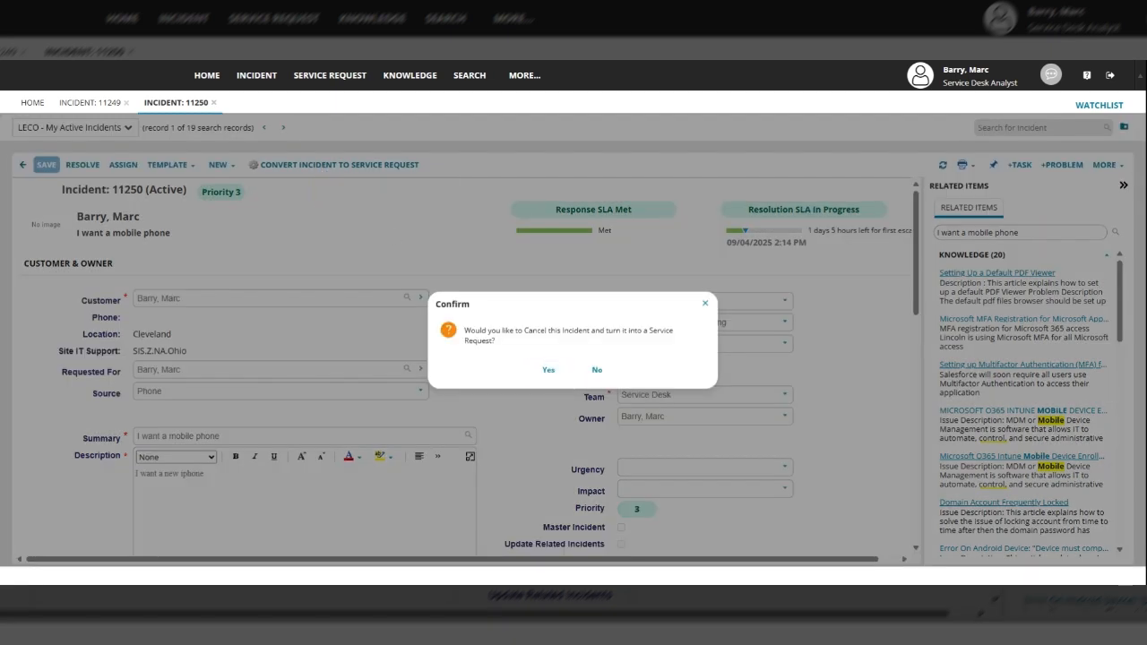
left_click(548, 369)
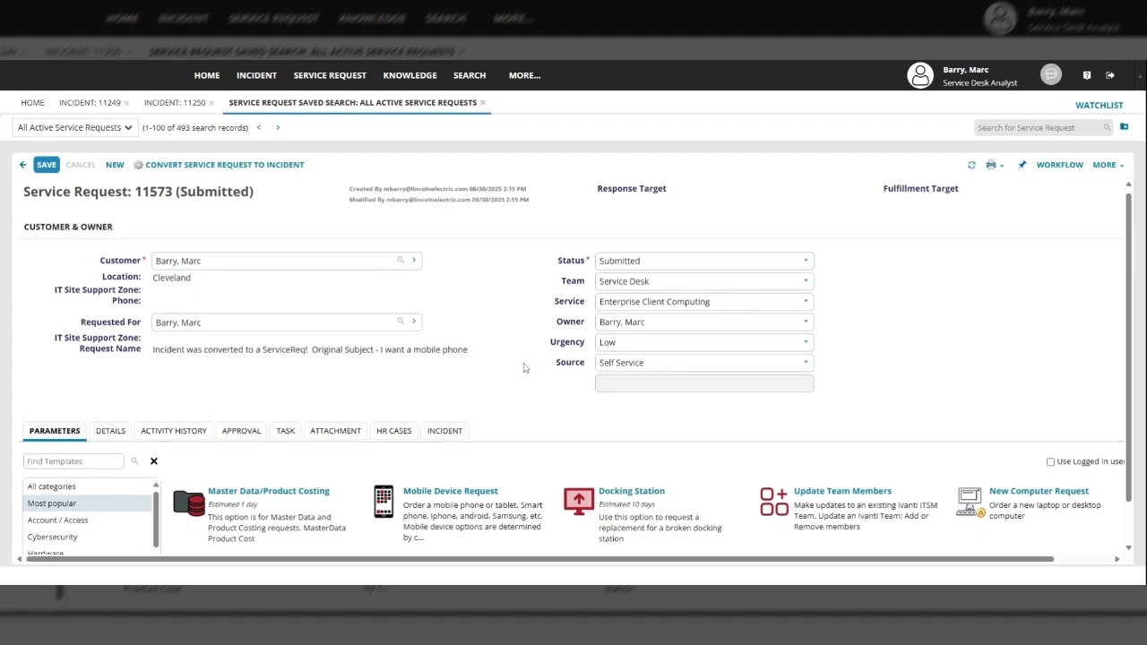
Search the request templates for "mobile" and apply the Mobile Device Request template
scroll(525, 368, "down", 1)
left_click(73, 411)
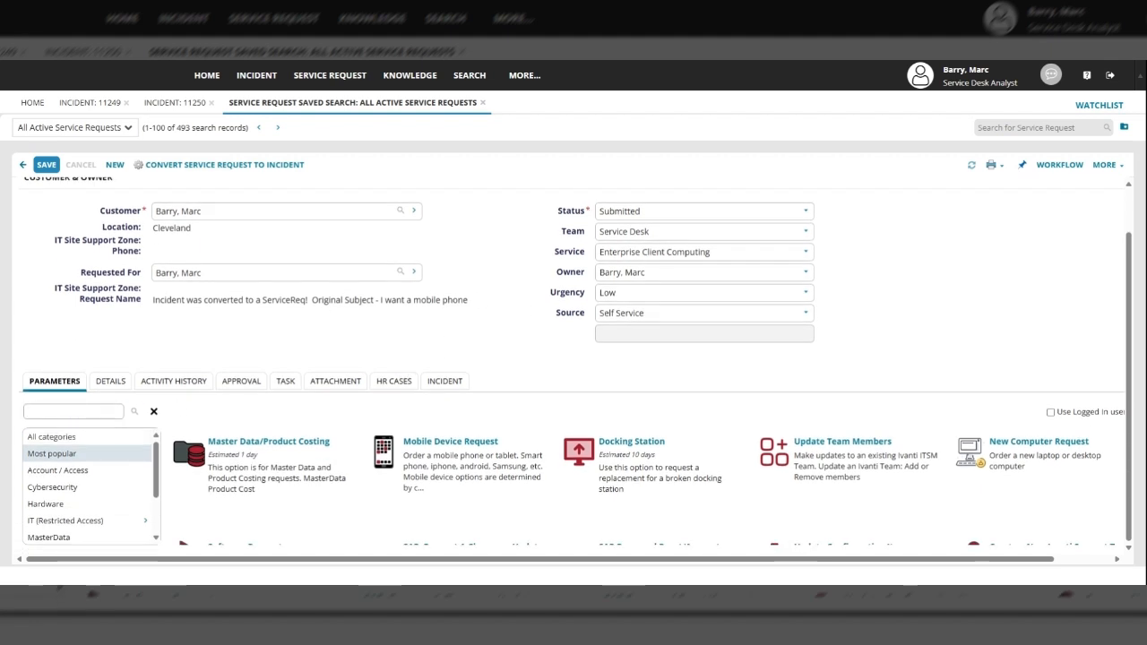
type("mobile")
left_click(133, 412)
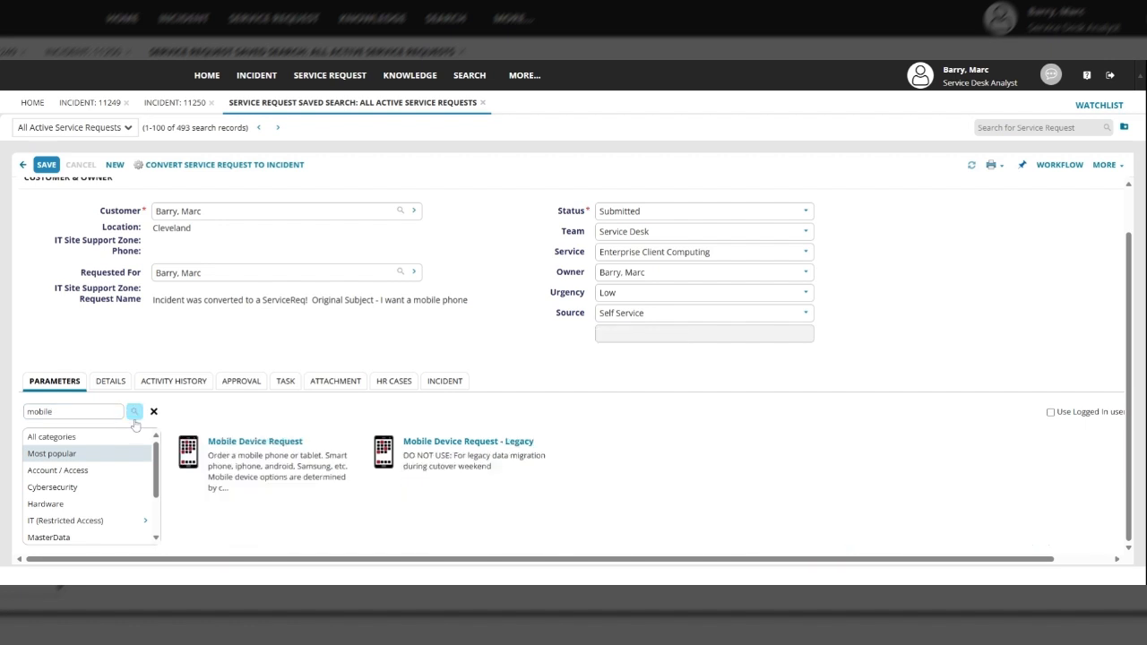
left_click(224, 457)
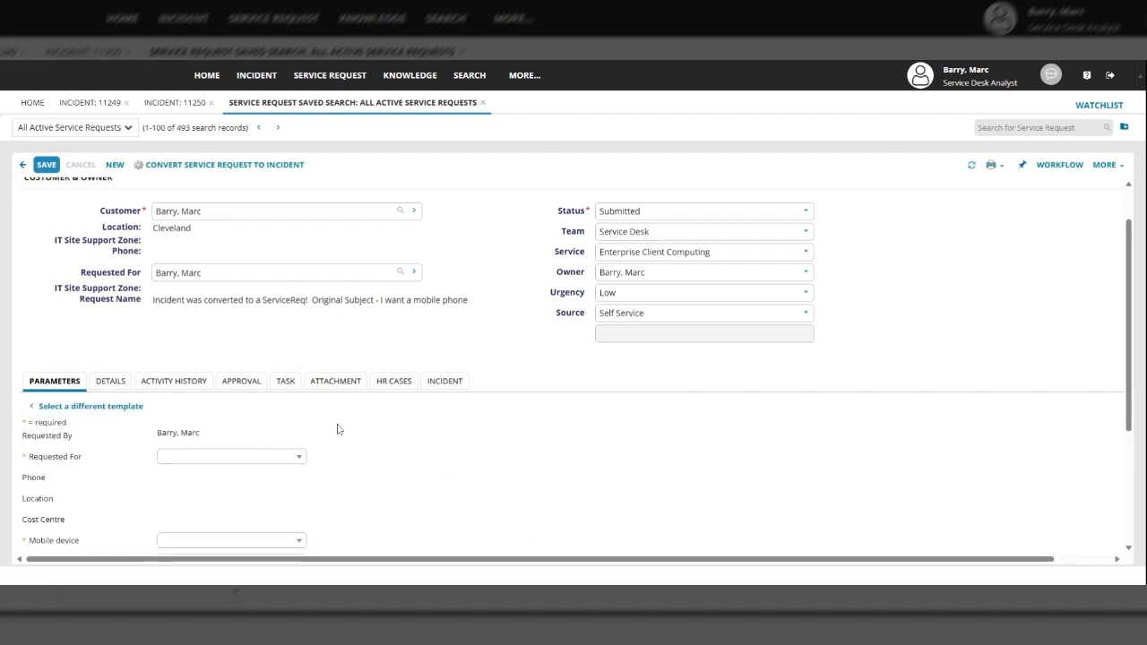
Fill in the template's Requested For parameter with the name copied from the service request's own Requested For field
scroll(289, 362, "down", 3)
scroll(274, 274, "up", 3)
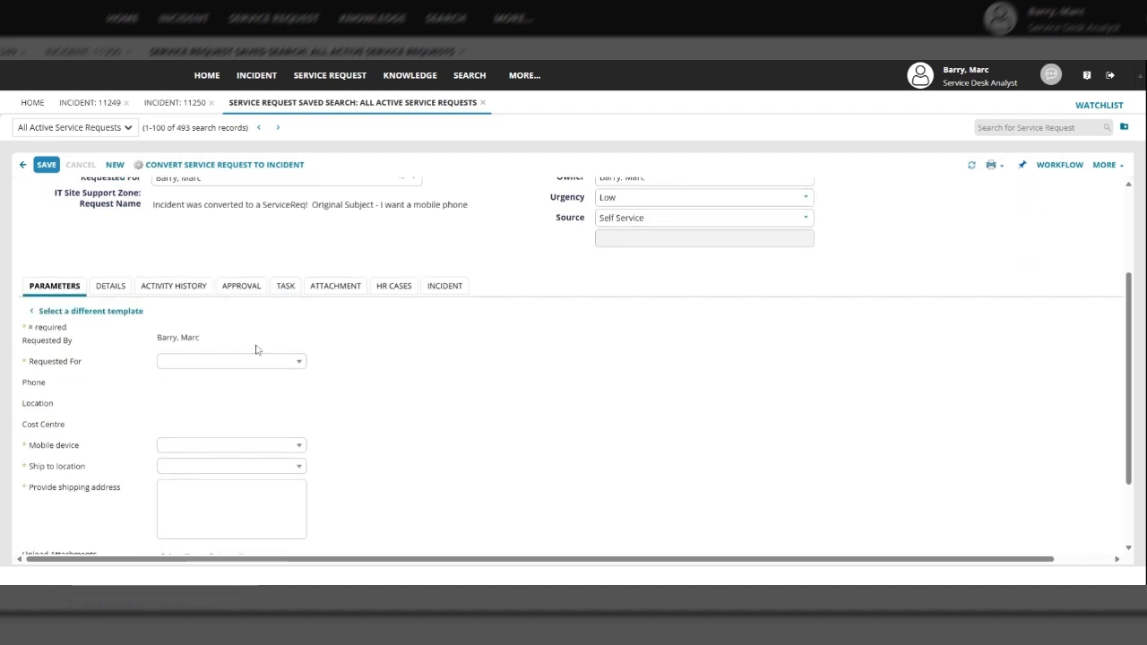
left_click_drag(207, 323, 150, 317)
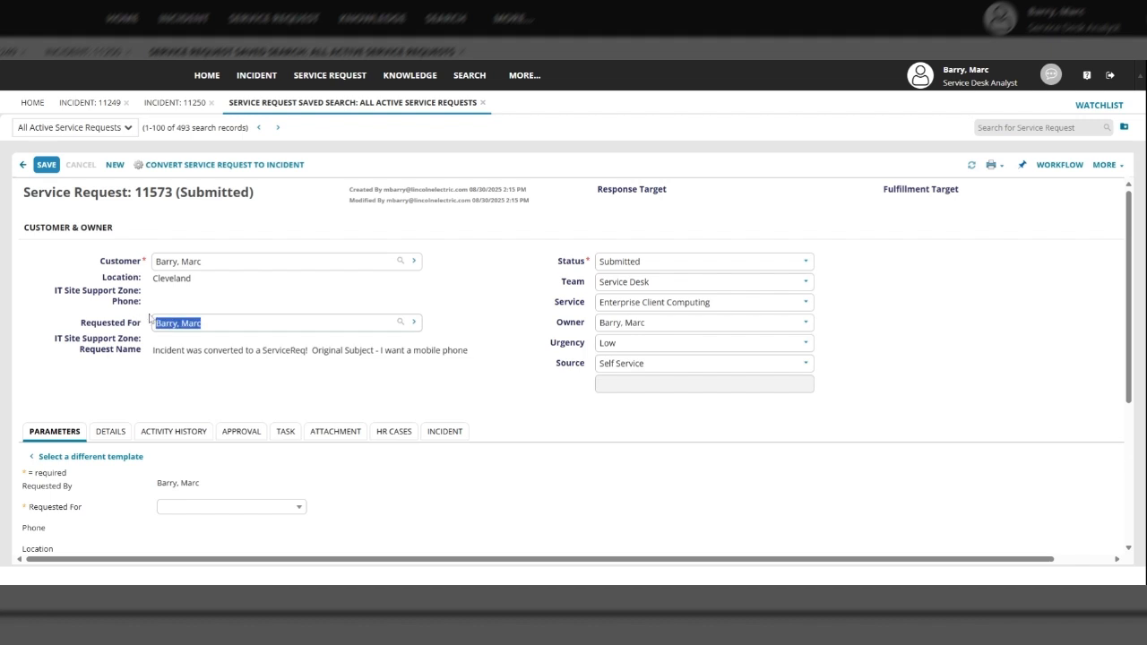
key("ctrl+c")
left_click(231, 506)
key("ctrl+v")
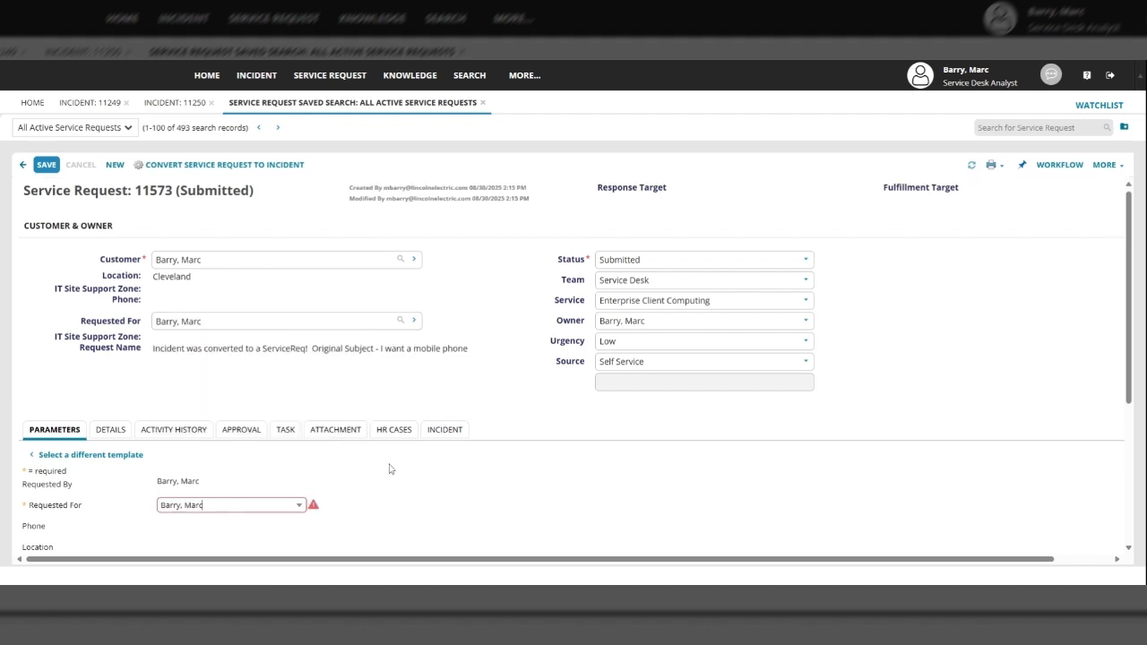
scroll(387, 457, "down", 1)
left_click(258, 425)
Set the mobile device to Smartphone and the ship-to location to Home, enter the shipping address, and save the request
scroll(301, 352, "down", 2)
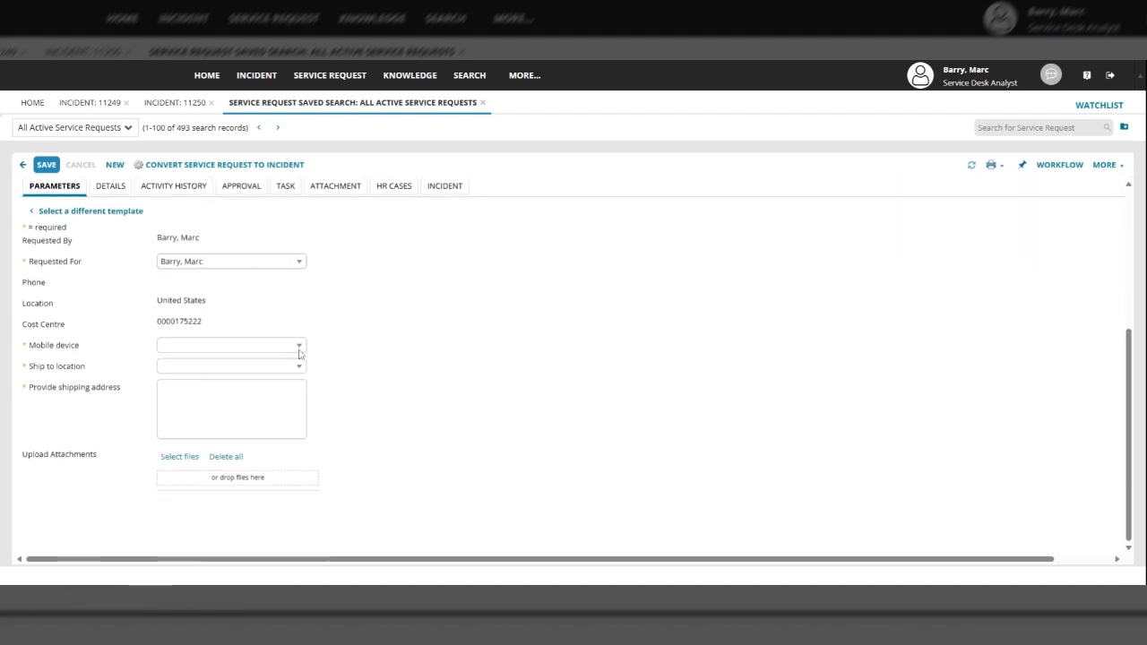
left_click(300, 347)
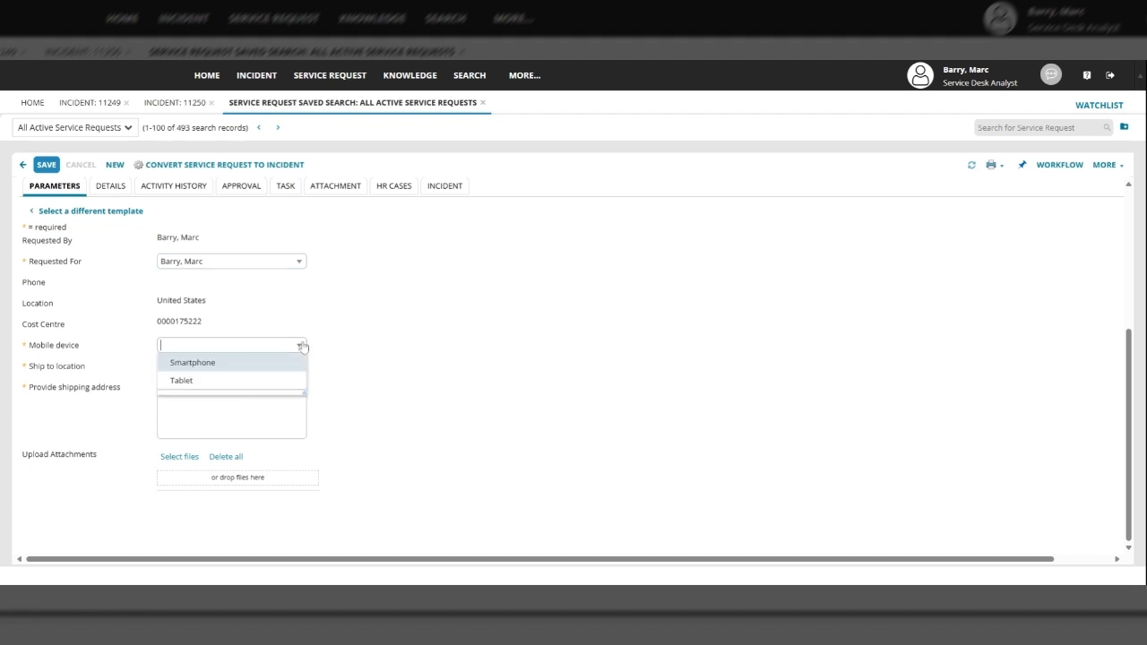
left_click(216, 364)
left_click(216, 367)
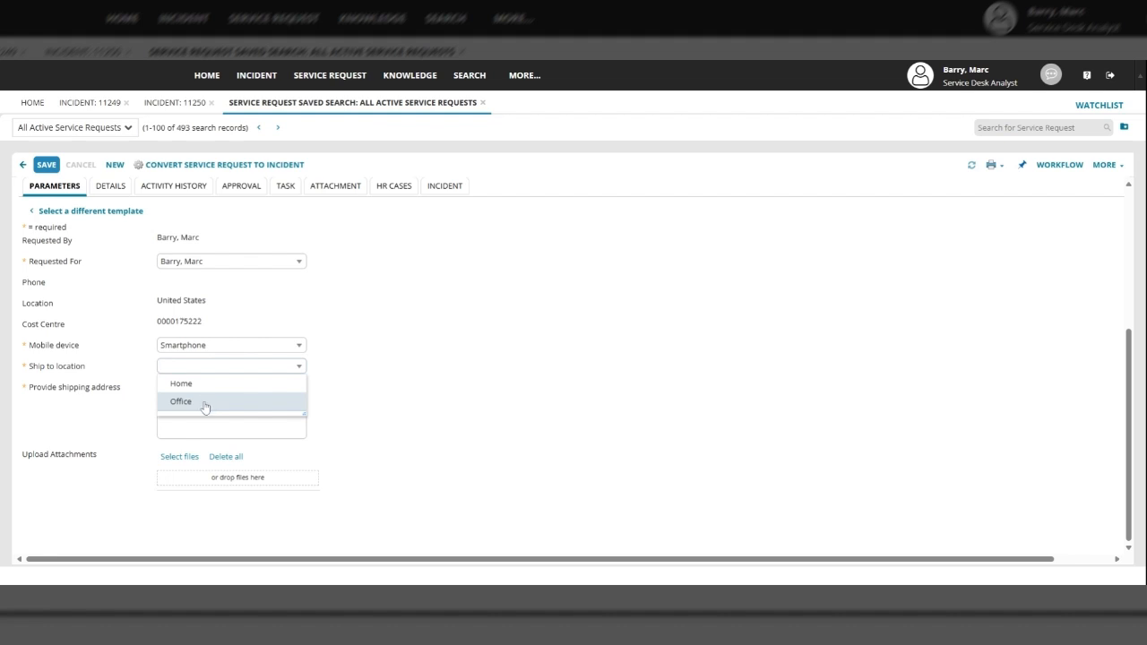
left_click(197, 387)
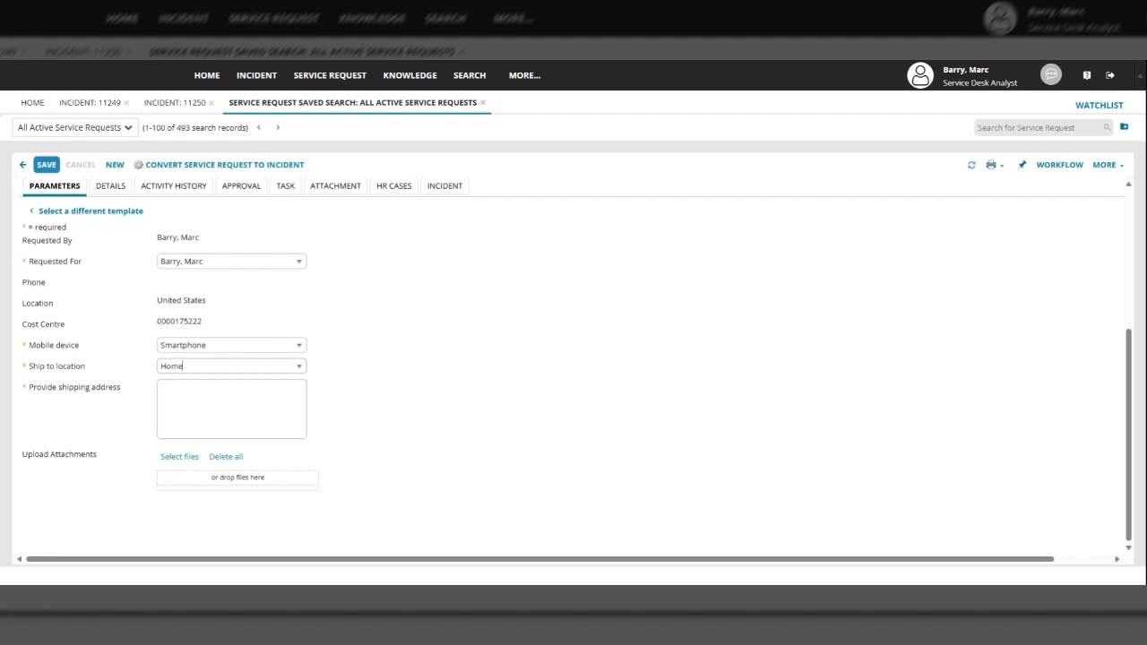
type("1234 abc street")
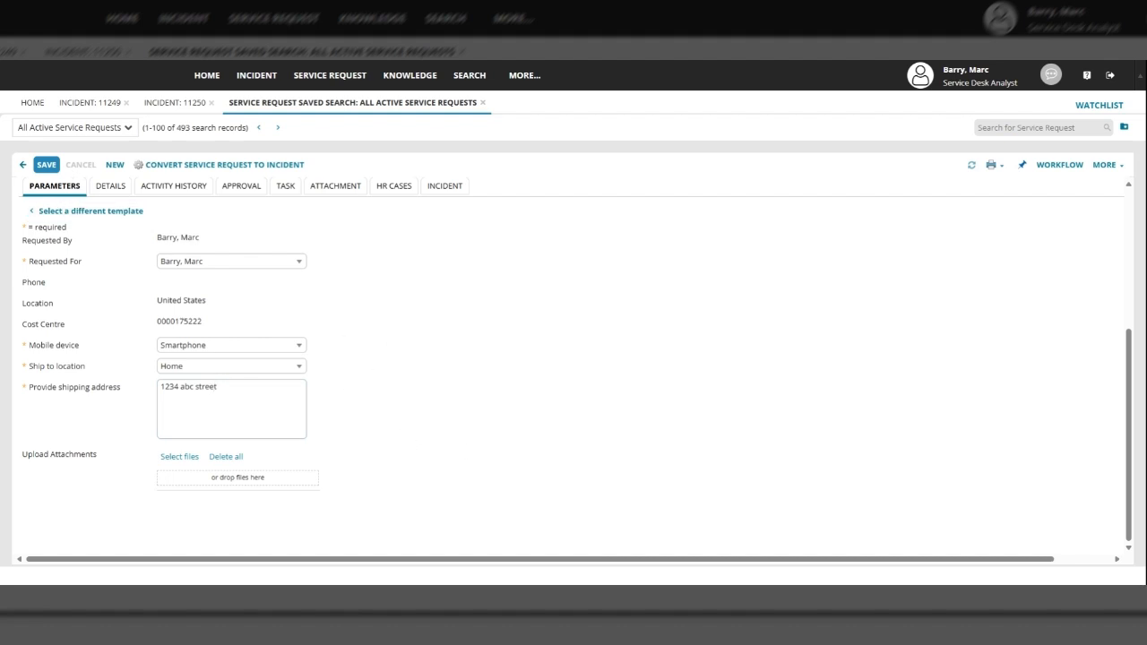
left_click(46, 165)
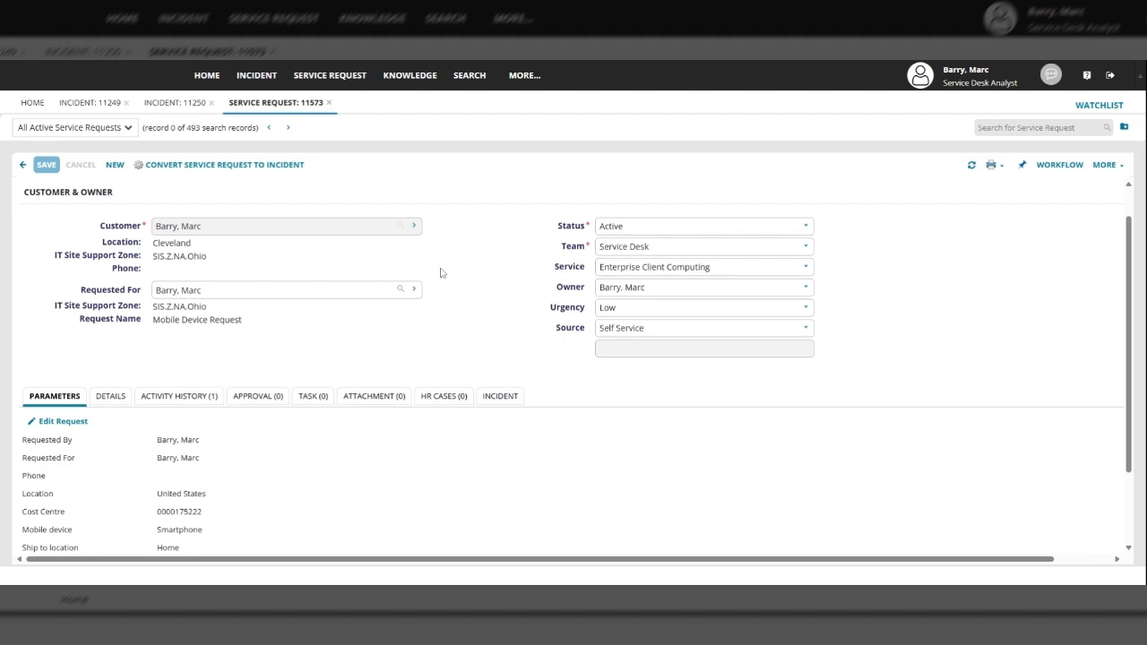
Review the saved service request's parameters and refresh the record
scroll(393, 334, "down", 1)
scroll(393, 334, "down", 2)
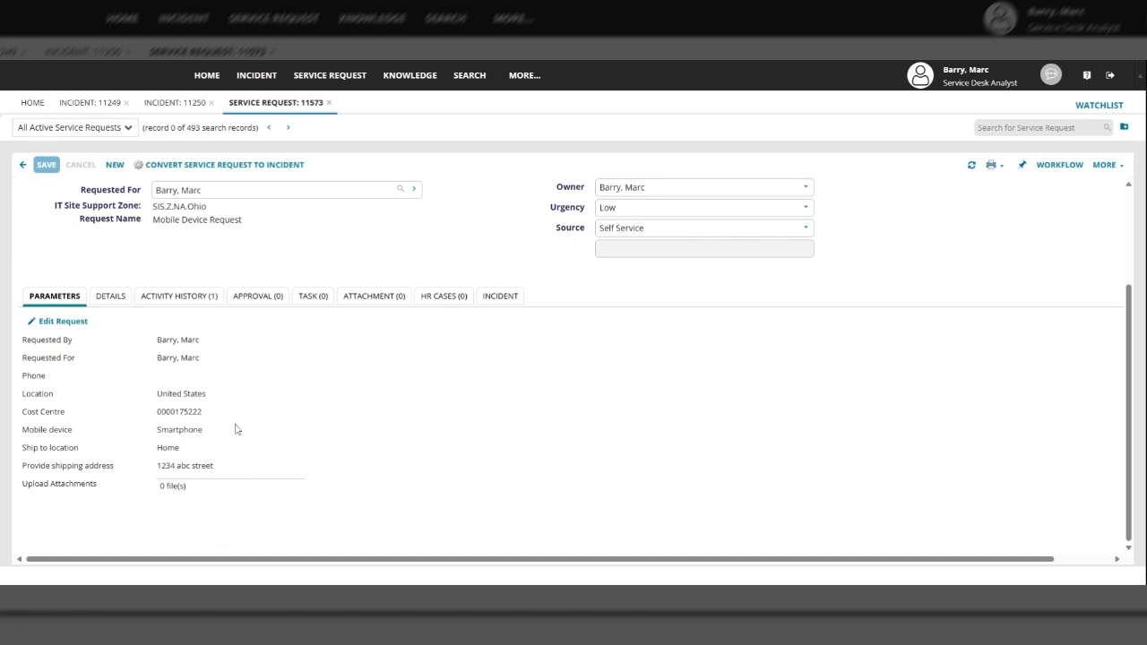
scroll(623, 440, "up", 3)
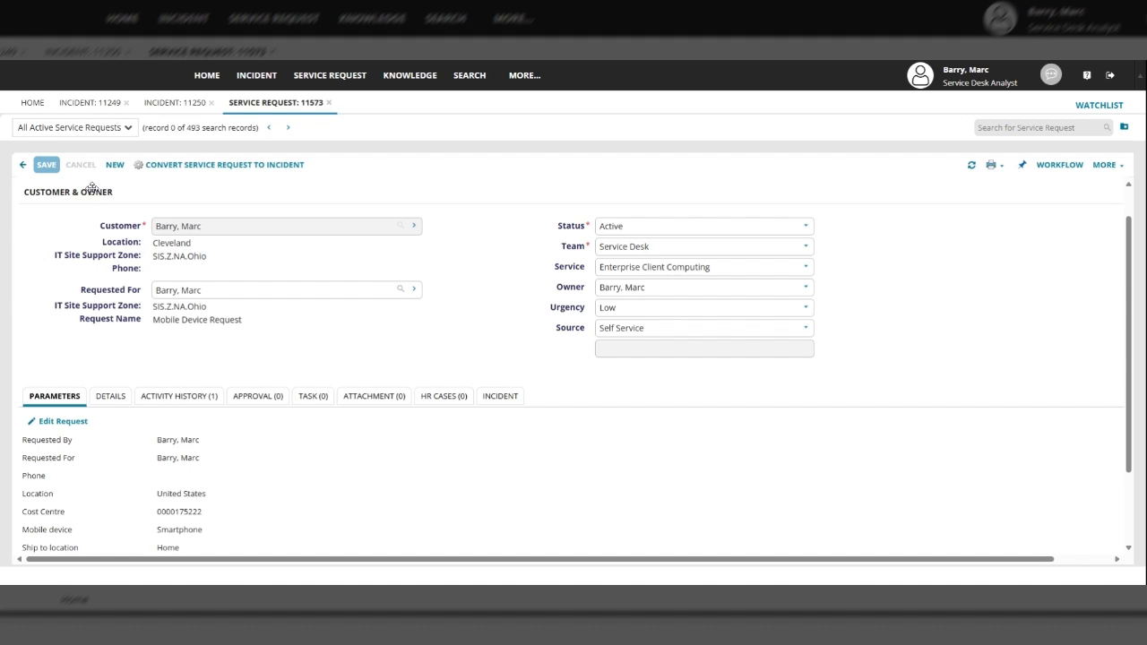
left_click_drag(1128, 268, 1128, 340)
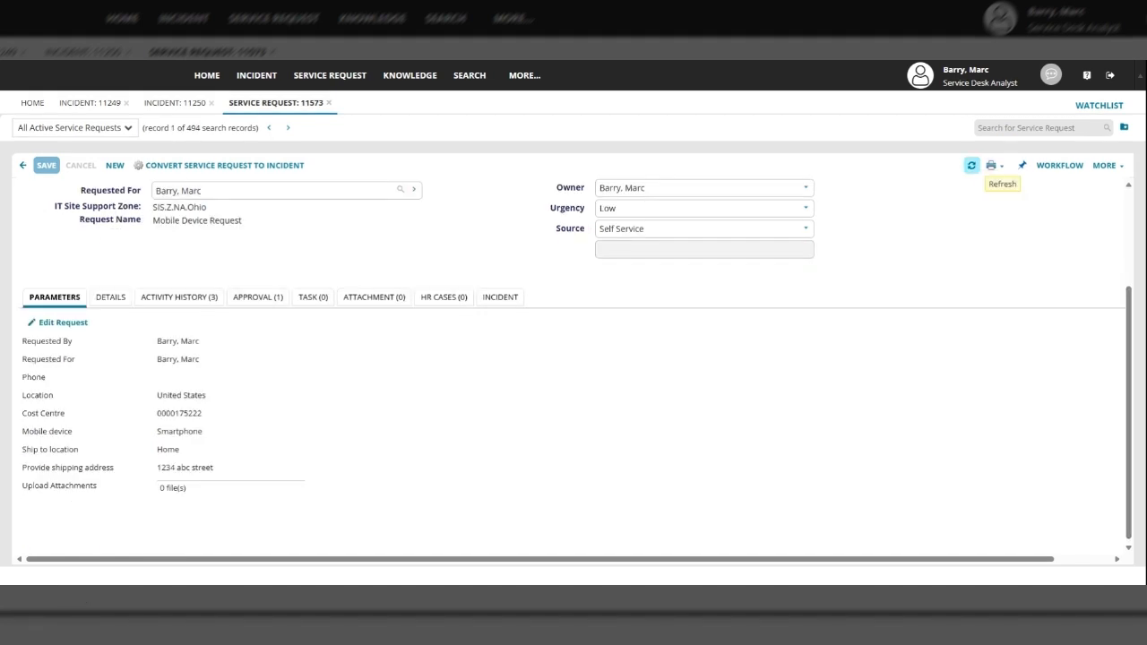
left_click(972, 166)
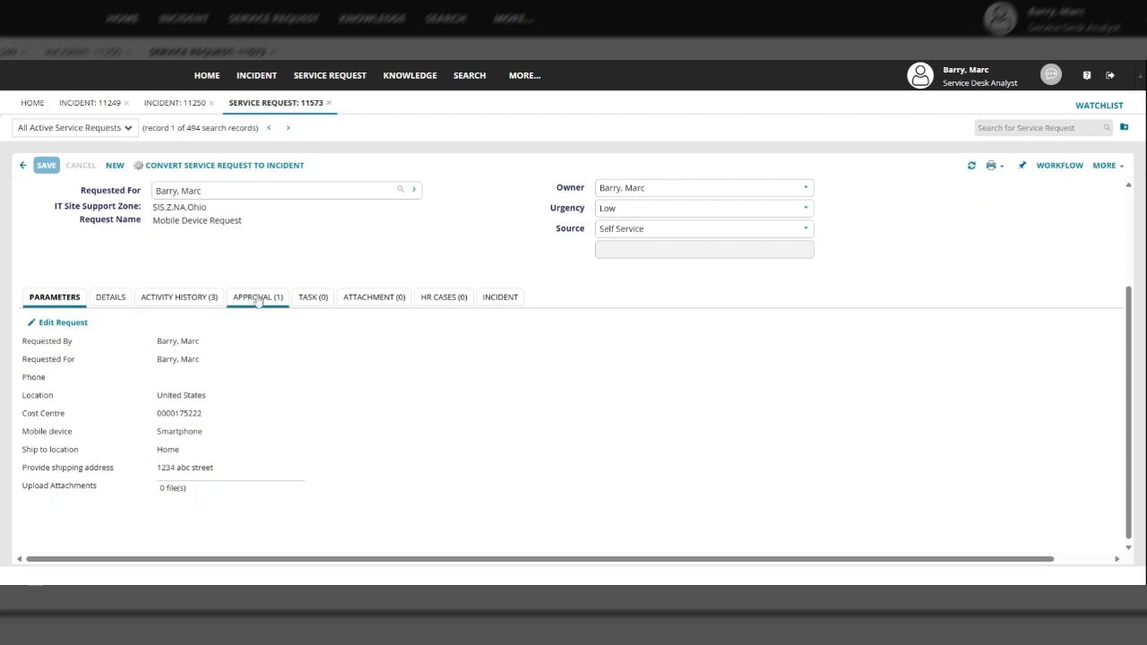
Open the request's Mobile Device approval record and widen the Owner column in its vote tracking list
left_click(255, 300)
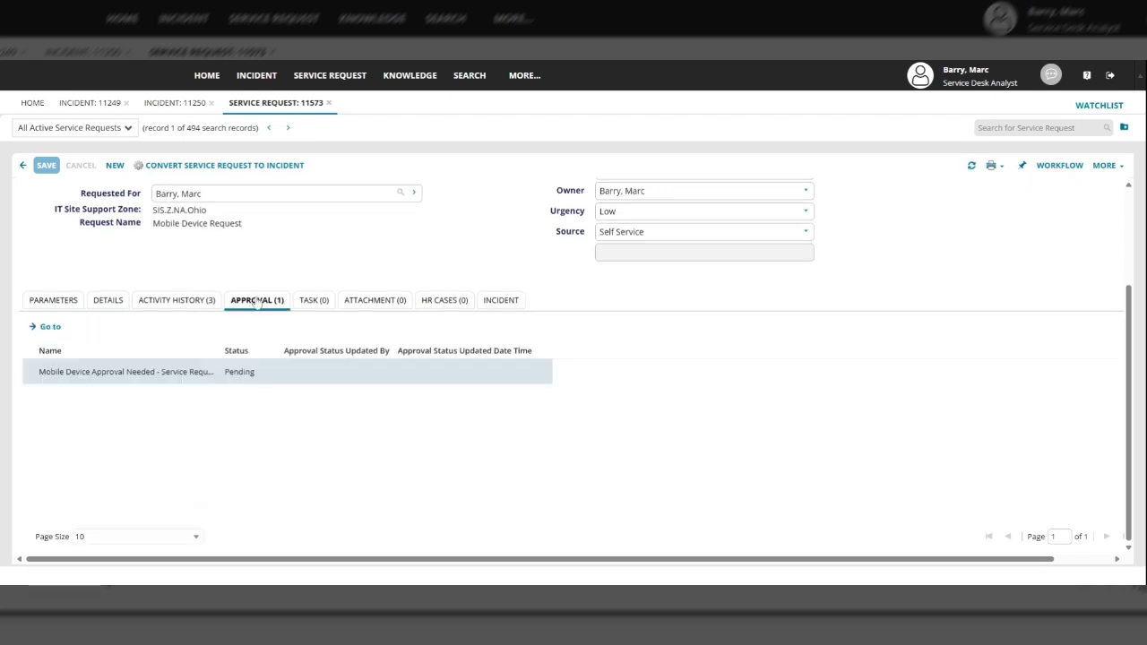
left_click(46, 327)
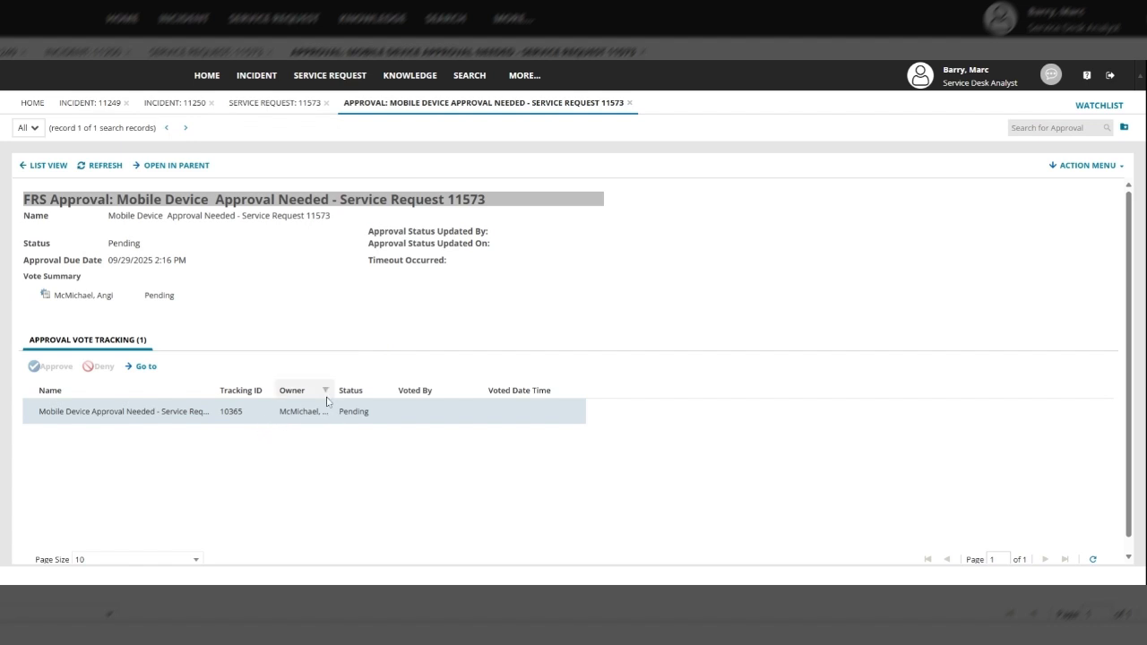
left_click_drag(331, 388, 384, 389)
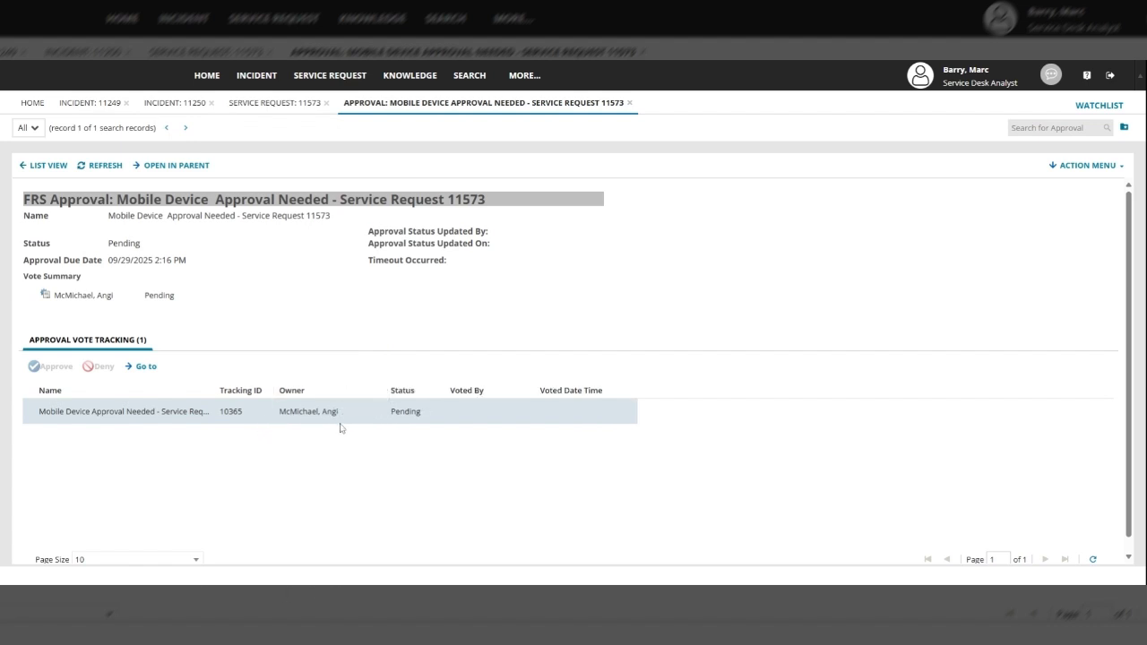